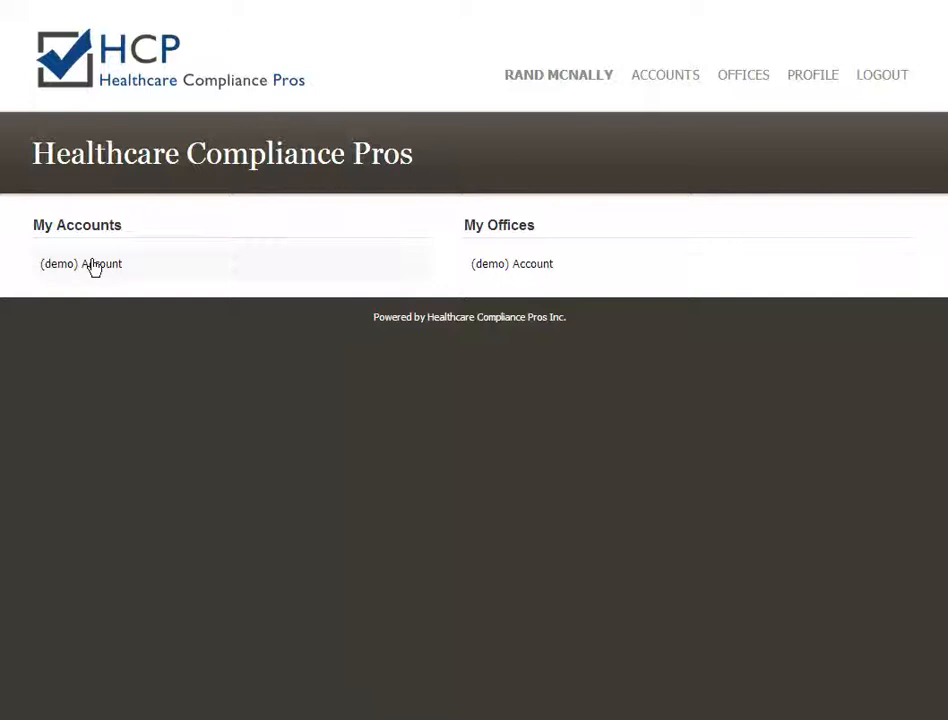
# Open the Sample Graded Module in the (demo) Account and start adding a new slide.
pyautogui.click(93, 266)
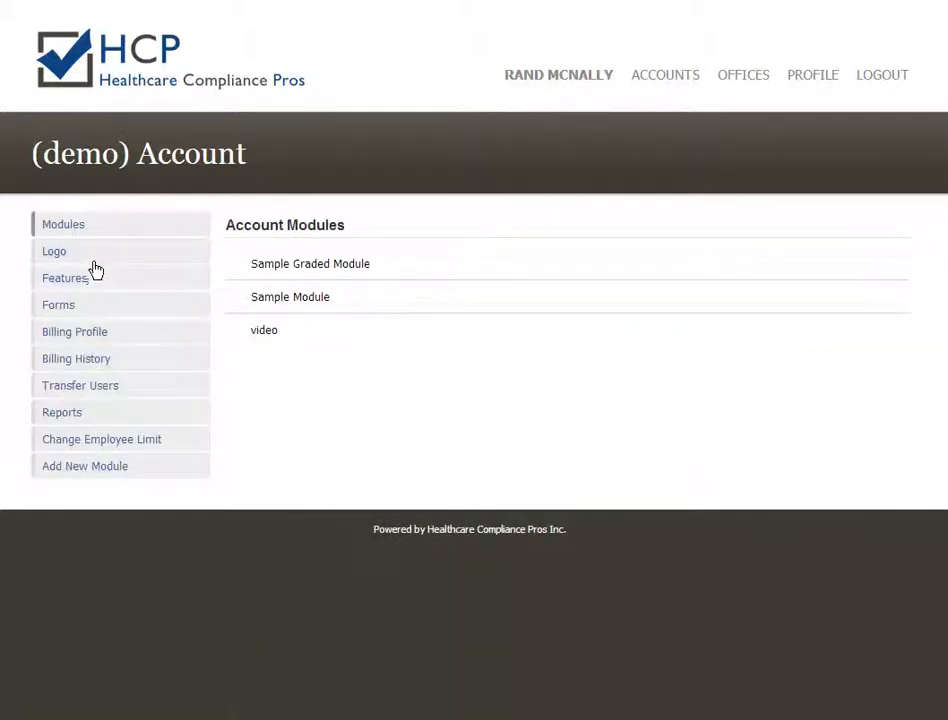
pyautogui.click(315, 266)
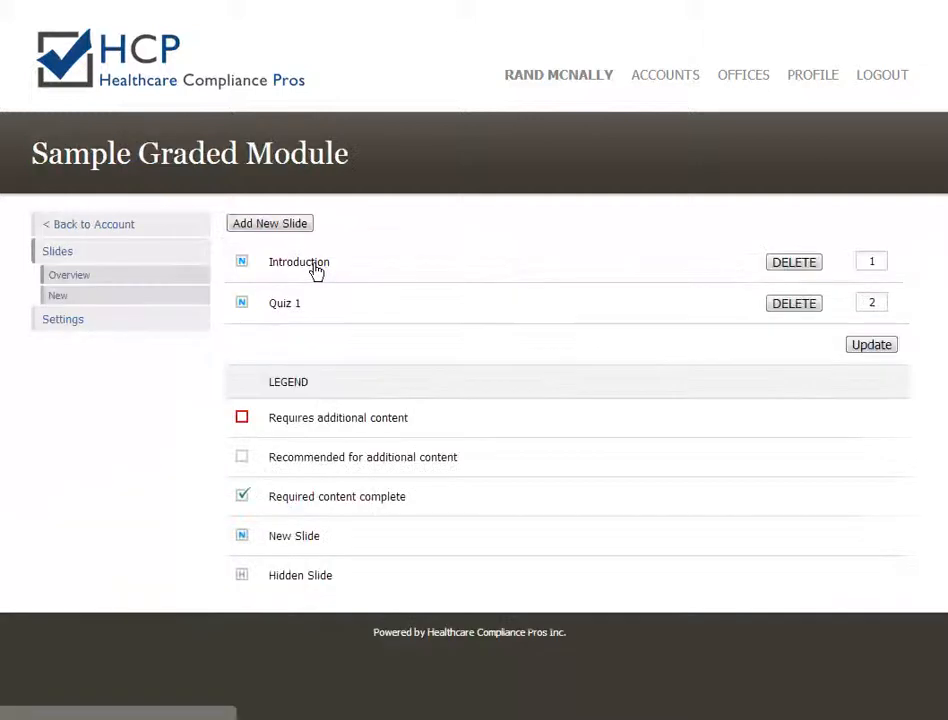
pyautogui.click(252, 233)
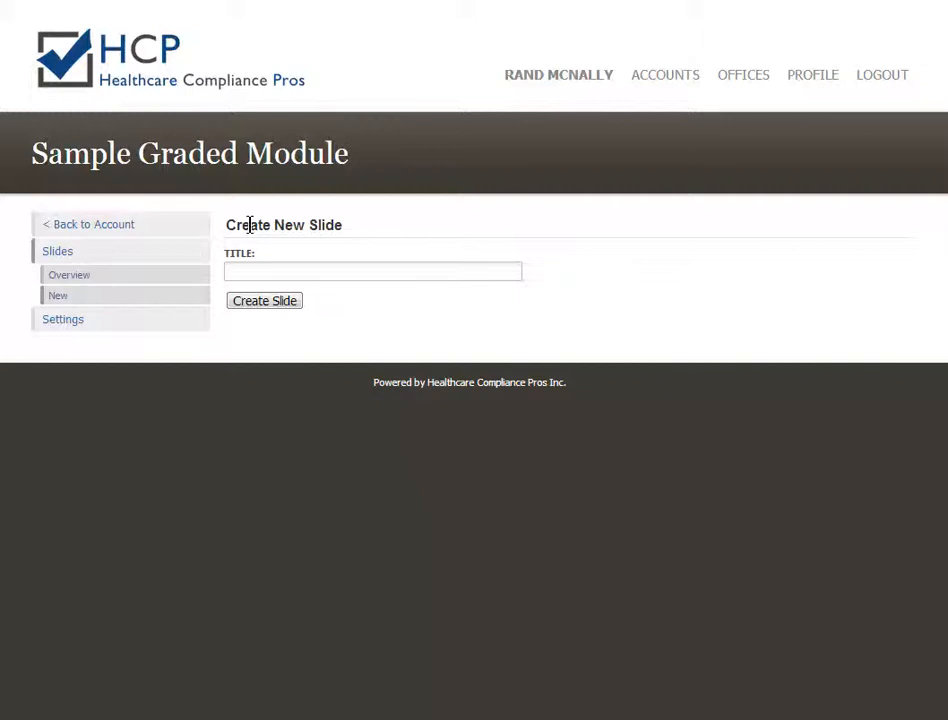
# Create the slide titled 'Graded Quiz #2' and place the cursor in its empty content area.
pyautogui.click(252, 273)
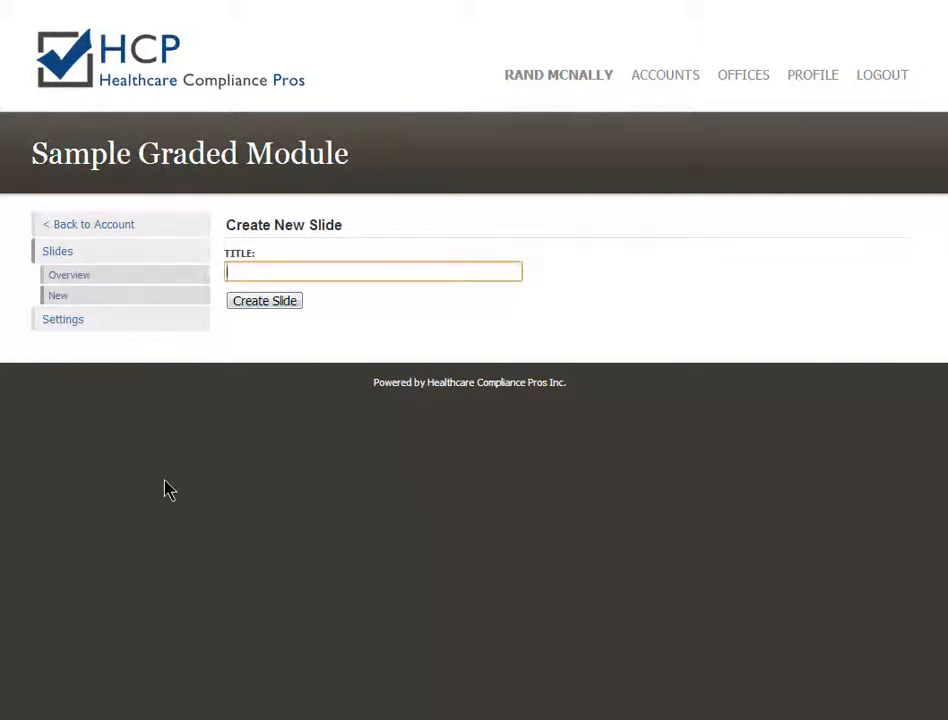
pyautogui.write('Graded Quiz')
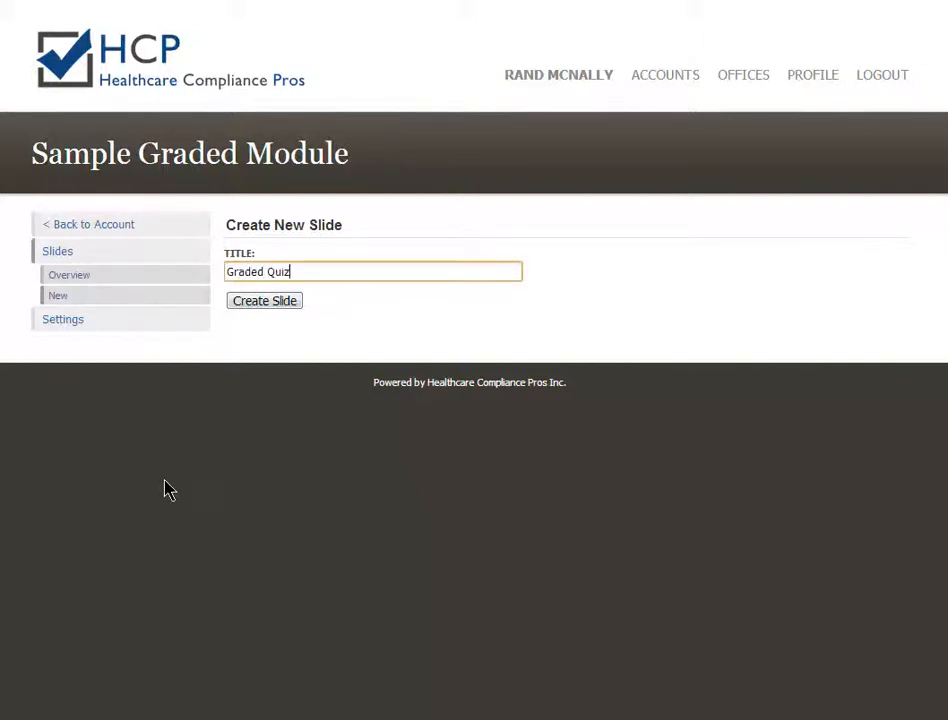
pyautogui.write(' #2')
pyautogui.click(264, 303)
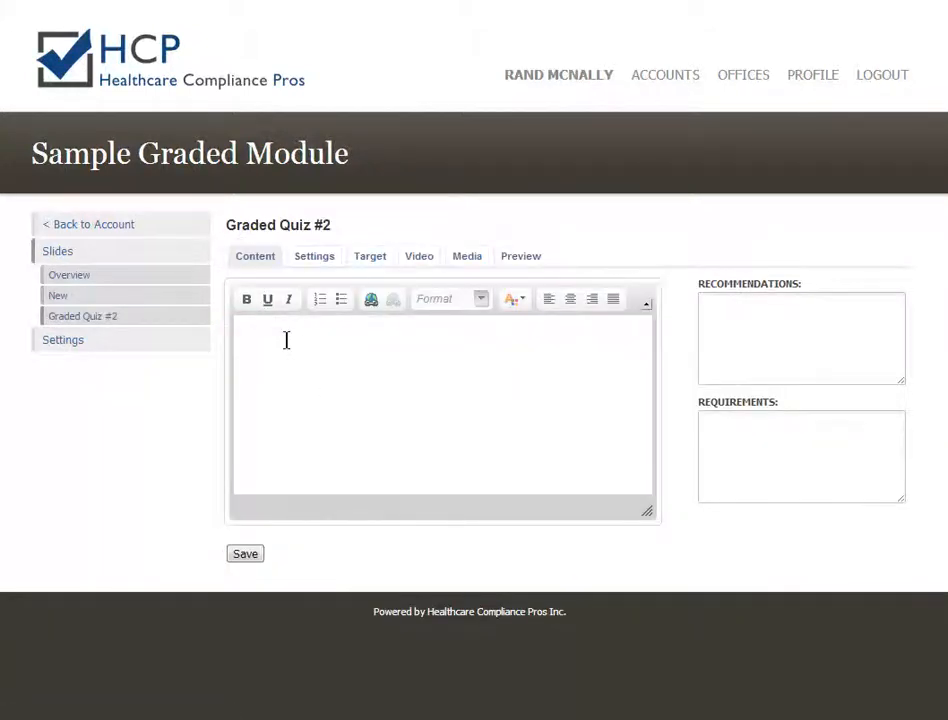
pyautogui.click(285, 345)
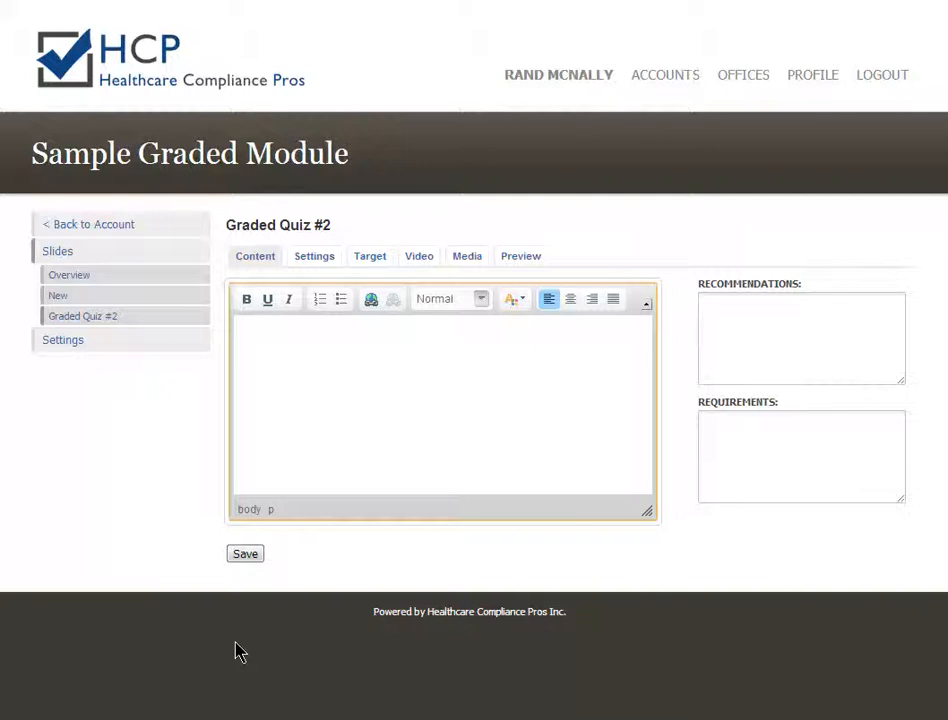
# Add a Heading 1 'Graded Quiz #2' and the line 'Waining: this question is graded.' below it, then save.
pyautogui.write('Graded Quiz #2')
pyautogui.click(481, 299)
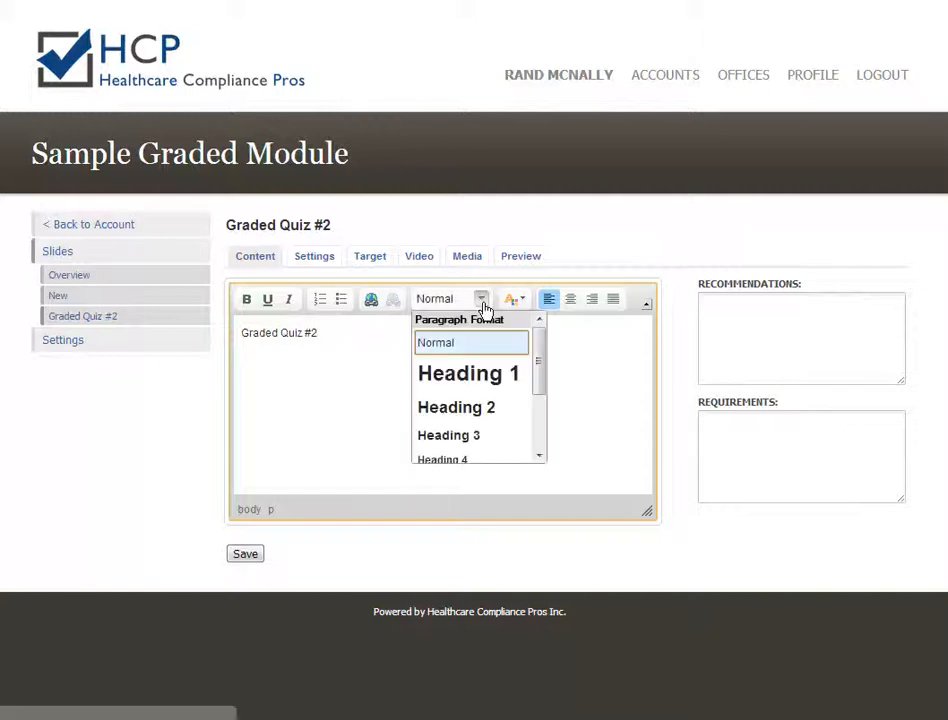
pyautogui.click(451, 385)
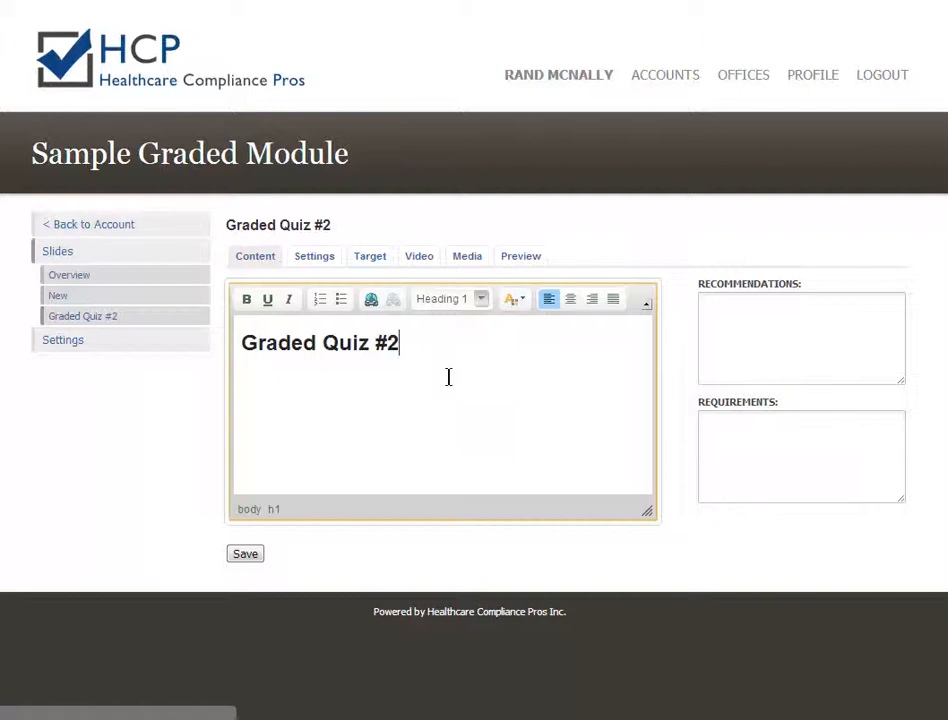
pyautogui.press('Return')
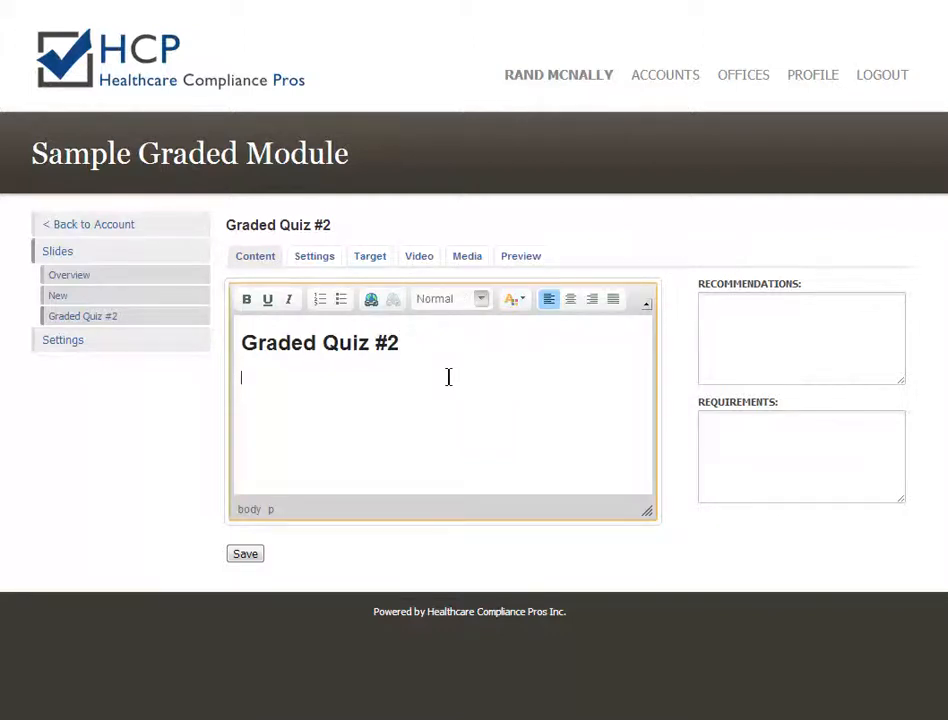
pyautogui.write('Wai')
pyautogui.write('ning')
pyautogui.write(':')
pyautogui.write(' this ')
pyautogui.write('question is ')
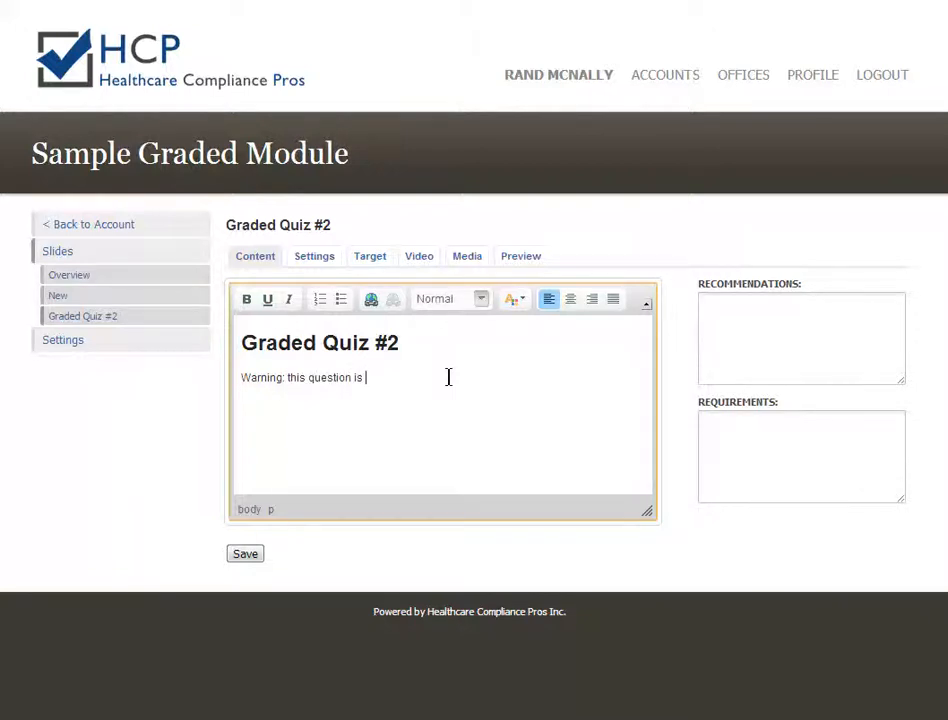
pyautogui.write('graded.')
pyautogui.press('Return')
pyautogui.click(246, 558)
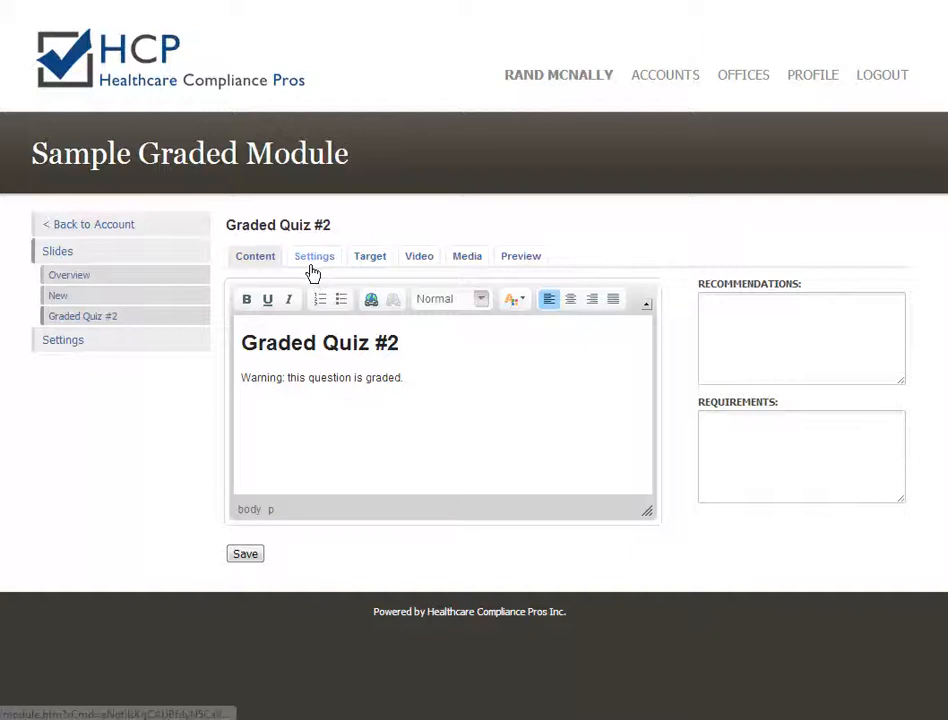
# In the slide settings, set Quiz to Quiz Enabled and Exam Question to Yes, then save.
pyautogui.click(313, 268)
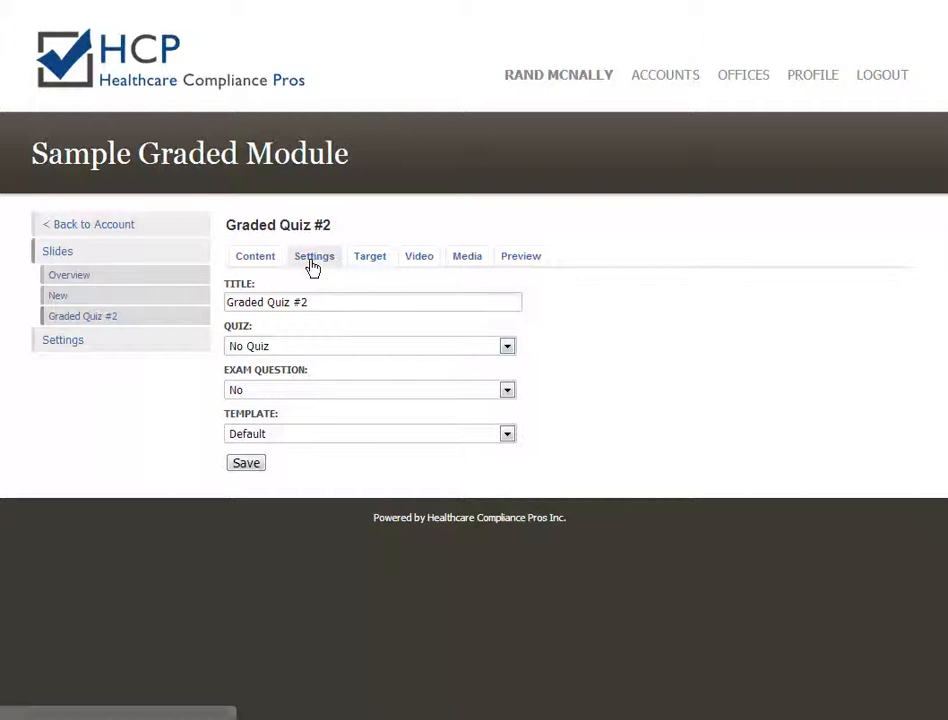
pyautogui.click(258, 350)
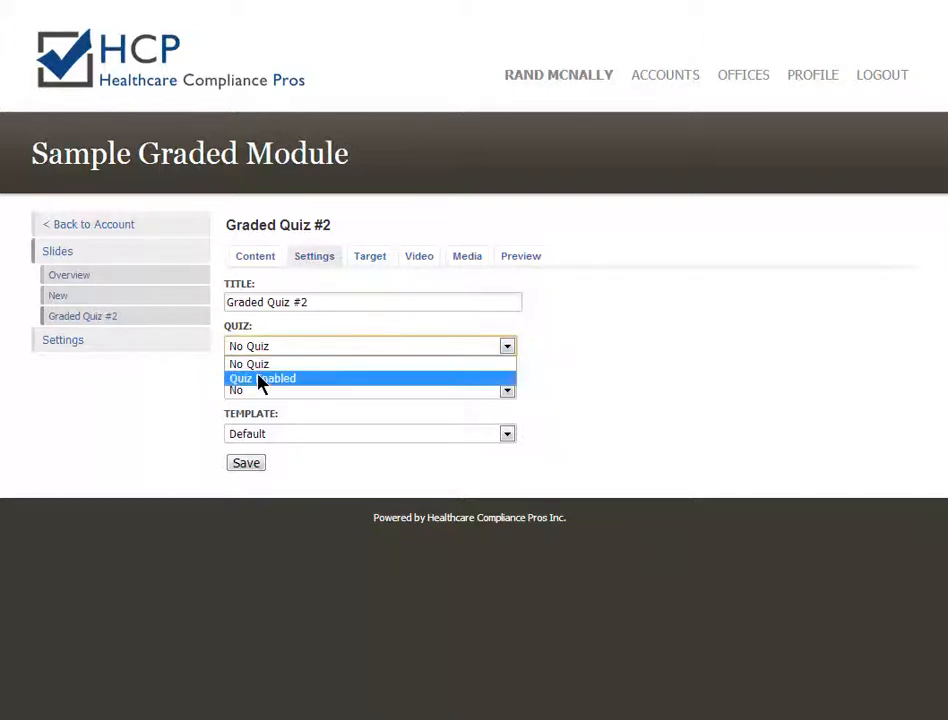
pyautogui.click(338, 381)
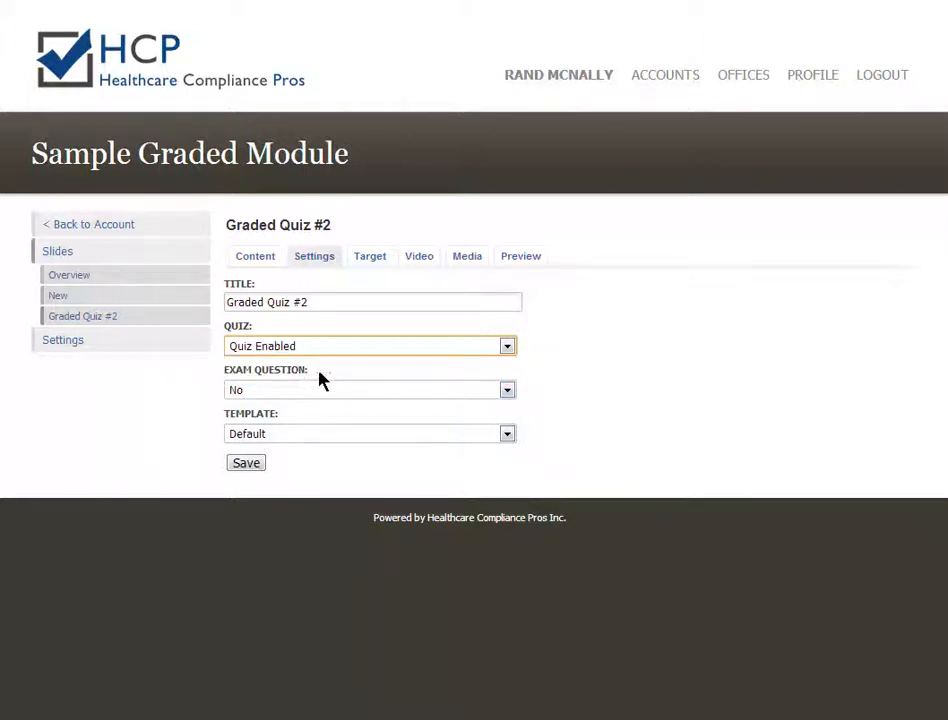
pyautogui.click(508, 395)
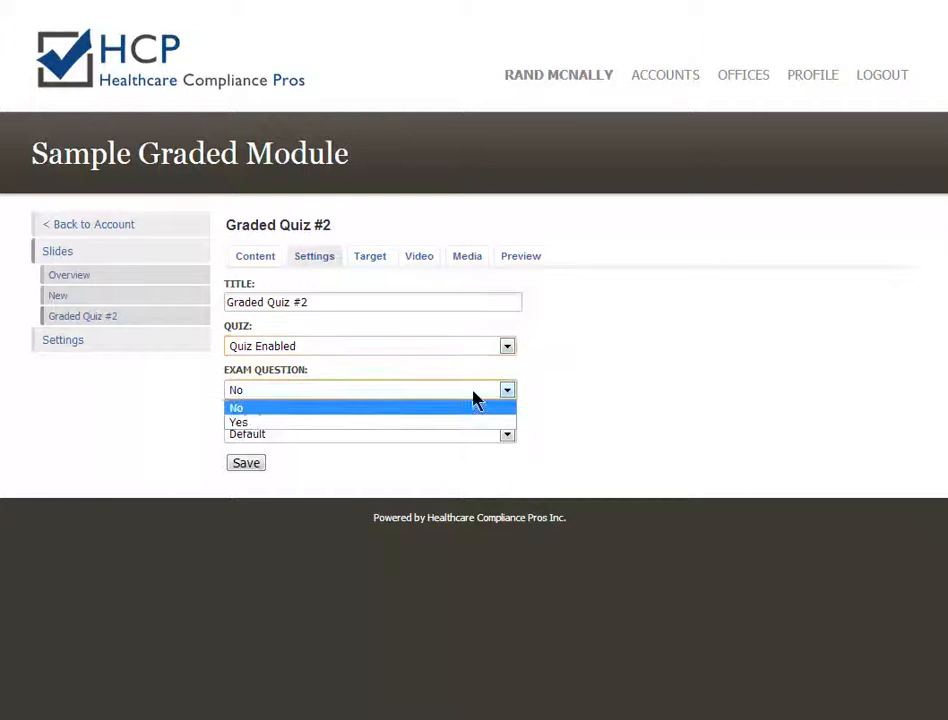
pyautogui.click(241, 424)
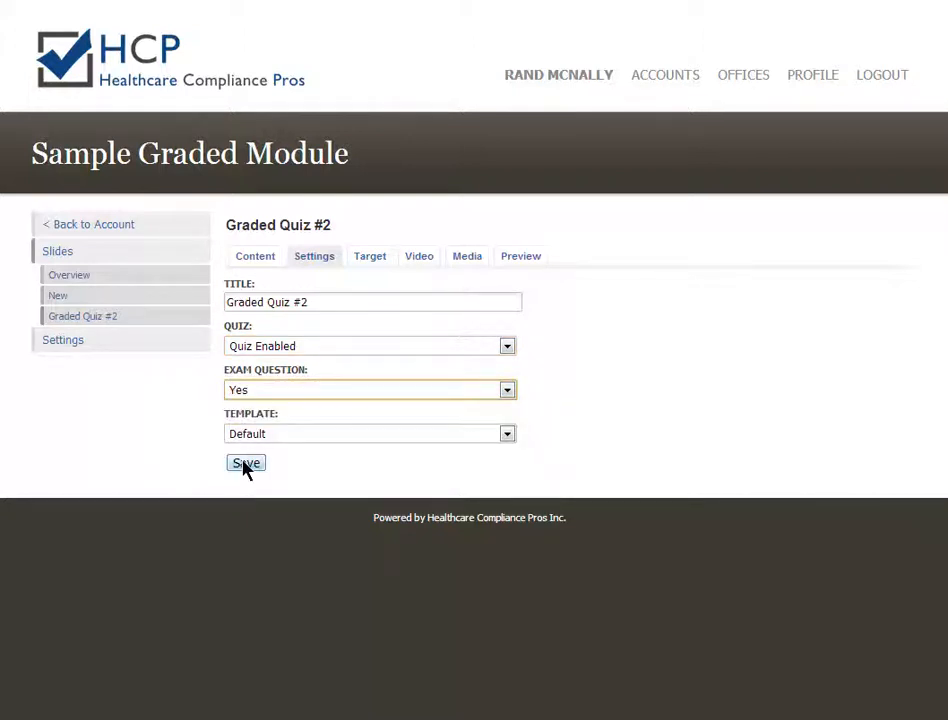
pyautogui.click(245, 466)
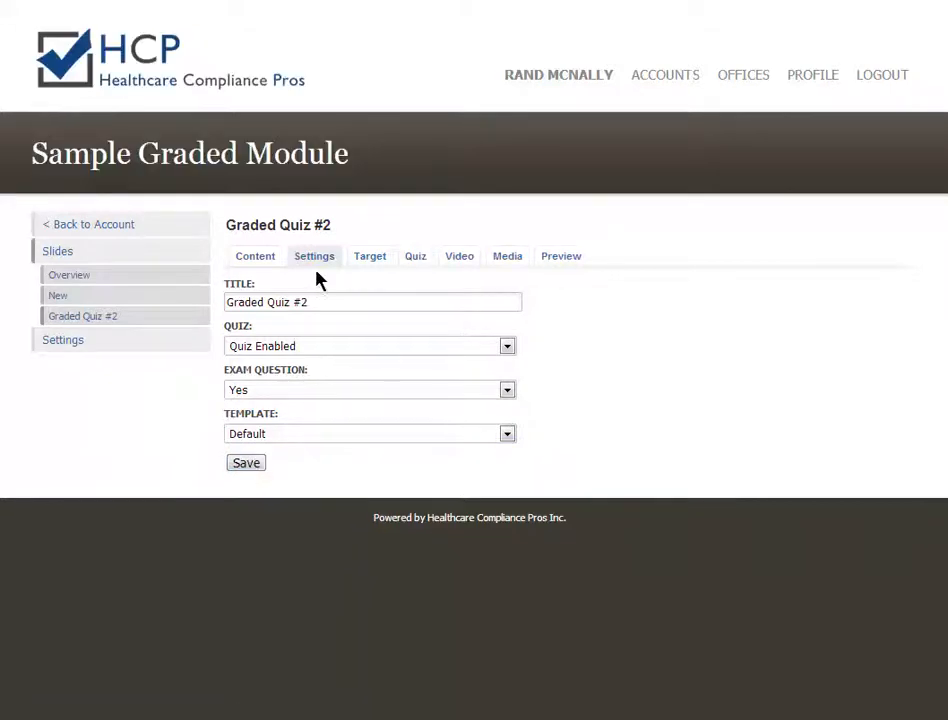
pyautogui.click(416, 258)
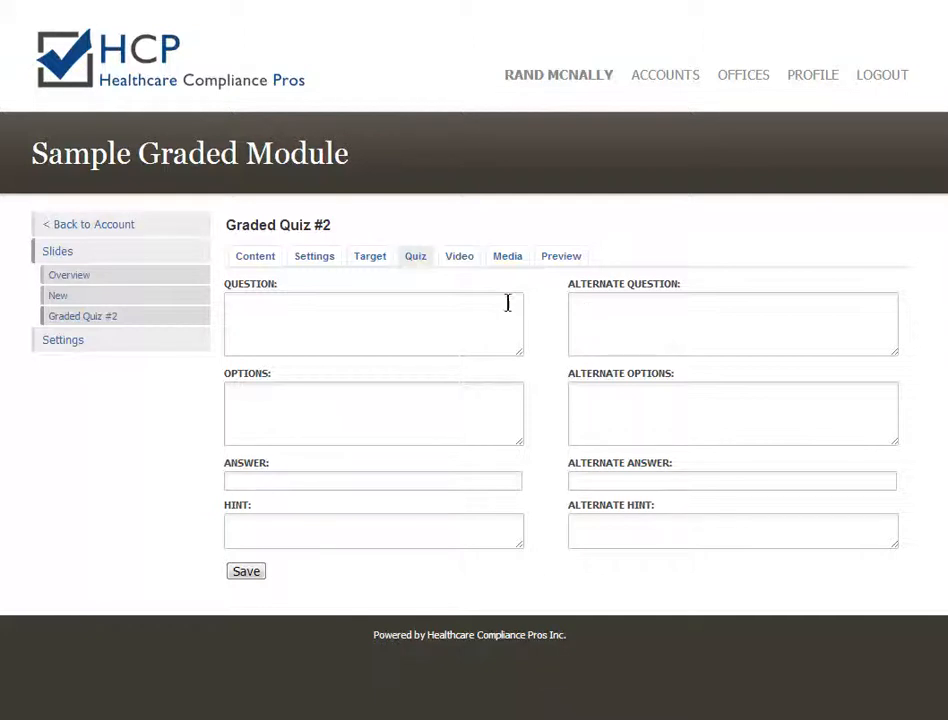
# Enter the question '1 + 1 =' with the options 0, 1 and 2, one per line.
pyautogui.click(236, 316)
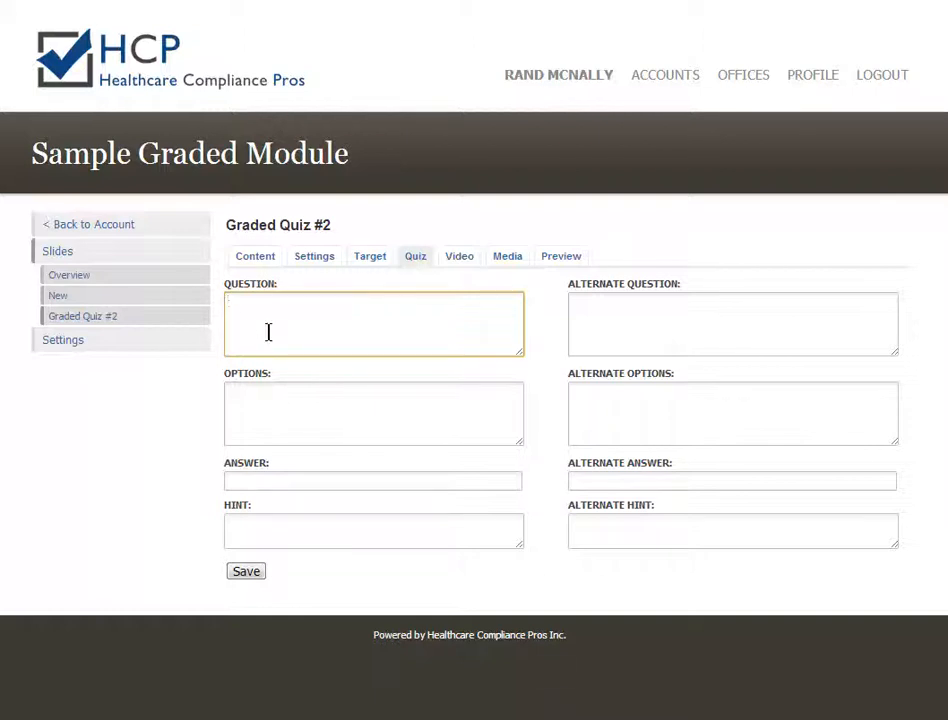
pyautogui.write('1 + 1 =')
pyautogui.press('Tab')
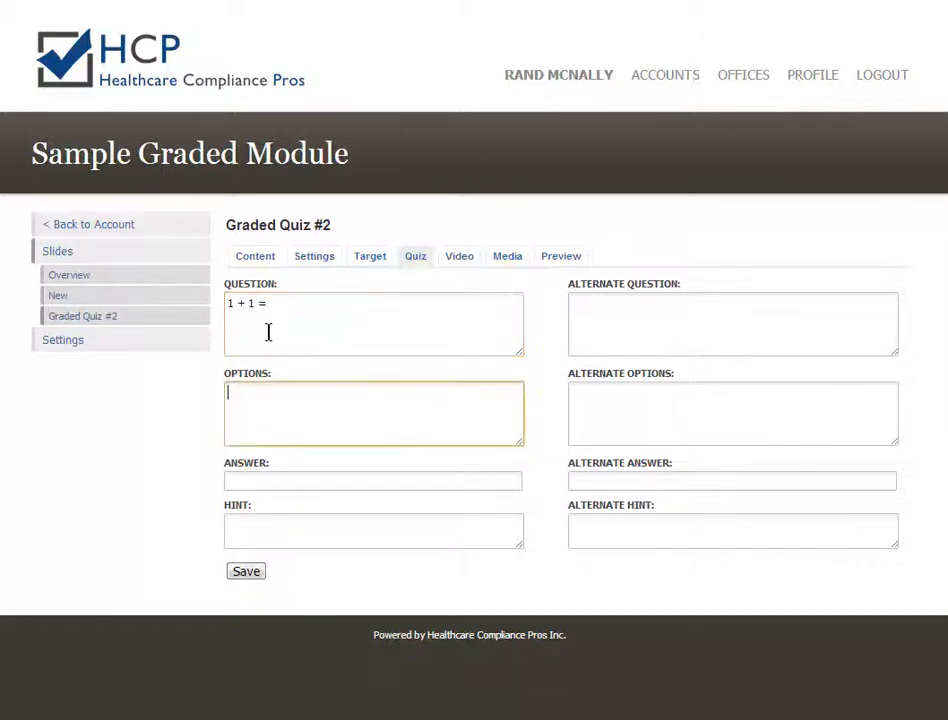
pyautogui.write('0')
pyautogui.press('Return')
pyautogui.write('1')
pyautogui.press('Return')
pyautogui.write('2')
pyautogui.press('Tab')
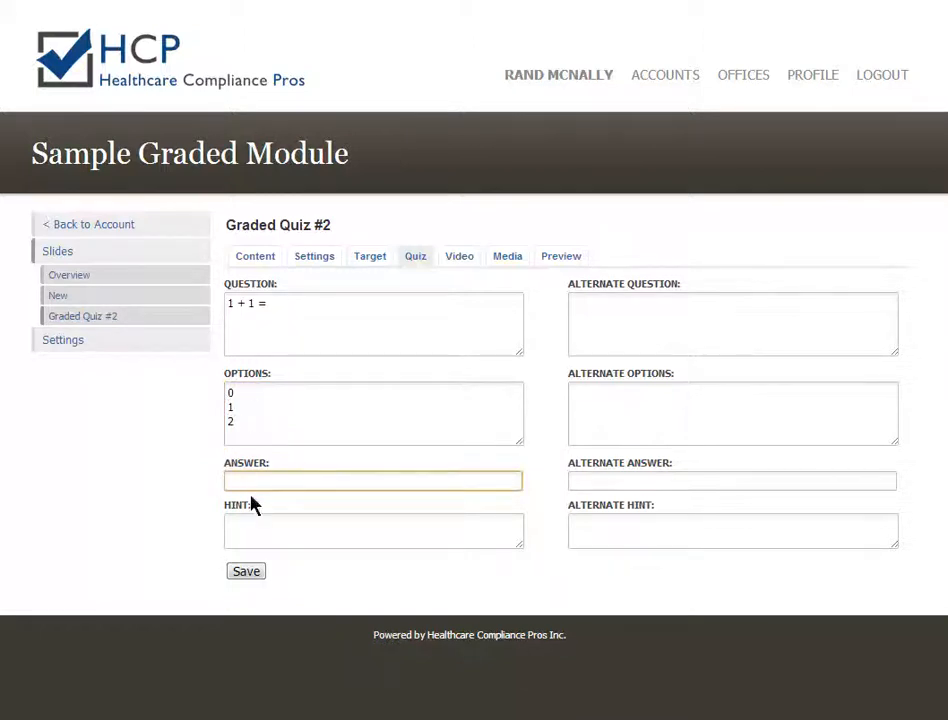
# Set the correct answer to 2 and the hint to 'guess hint'.
pyautogui.doubleClick(240, 421)
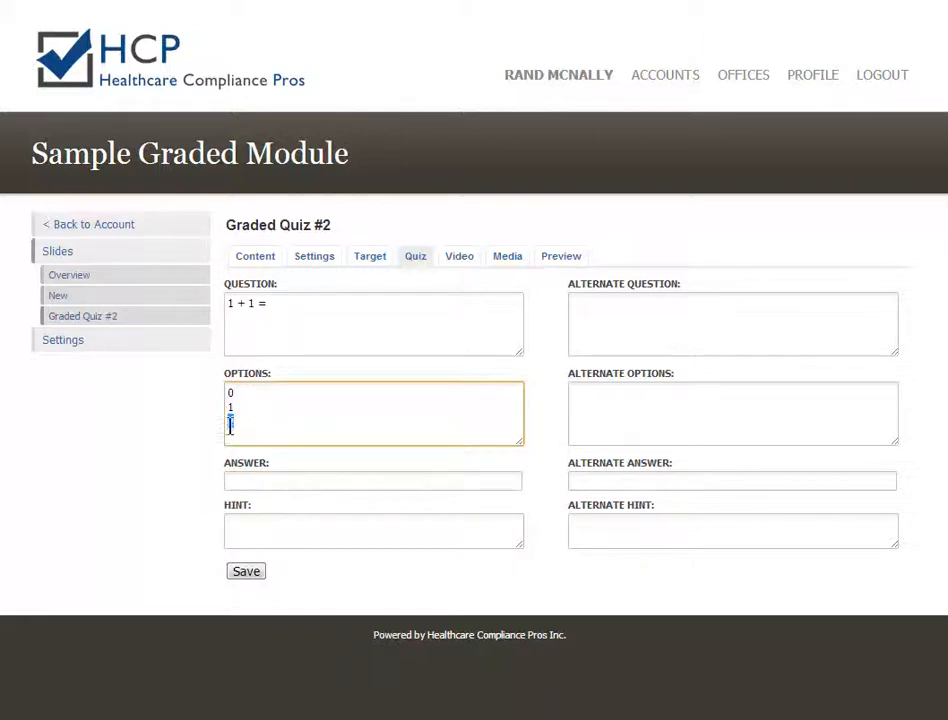
pyautogui.click(250, 478)
pyautogui.write('2')
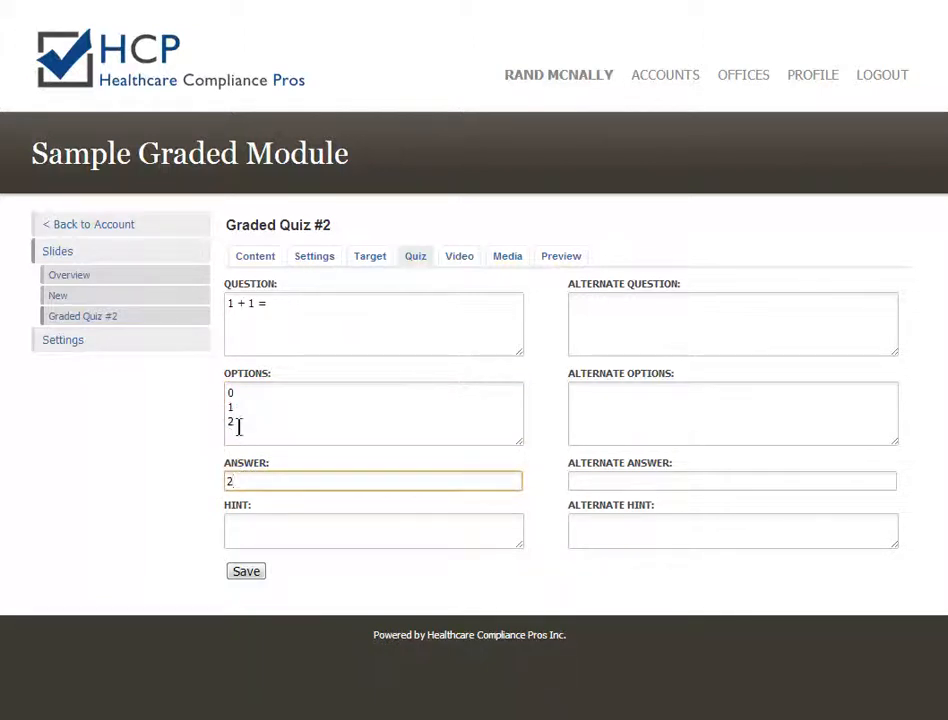
pyautogui.click(245, 526)
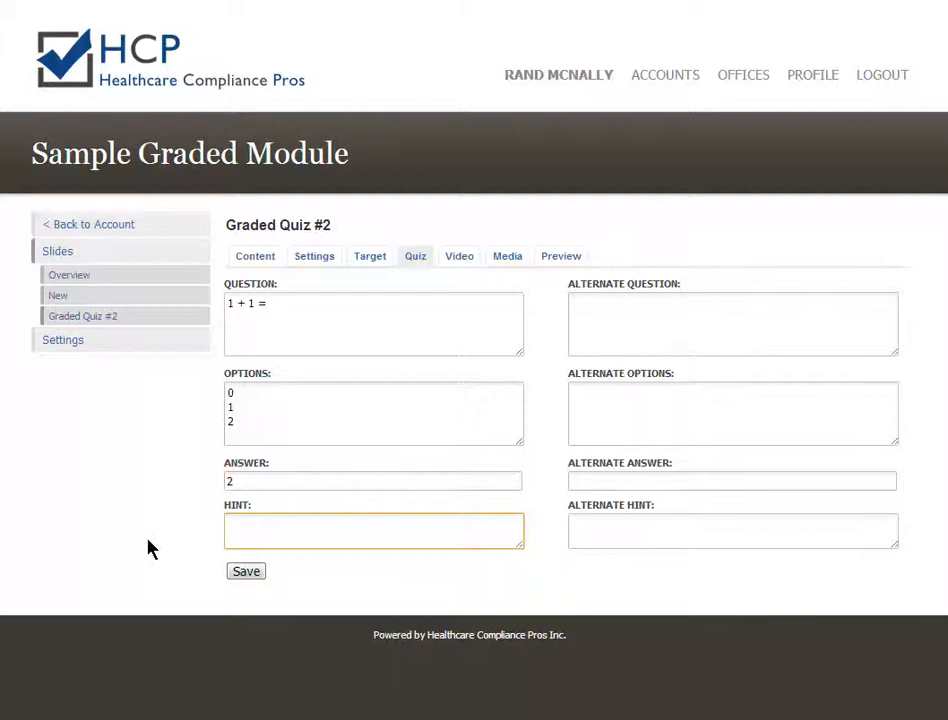
pyautogui.write('guess hint')
# After a save attempt, enter alternate question '3 + 1 =' with options 0, 3 and 4.
pyautogui.click(247, 573)
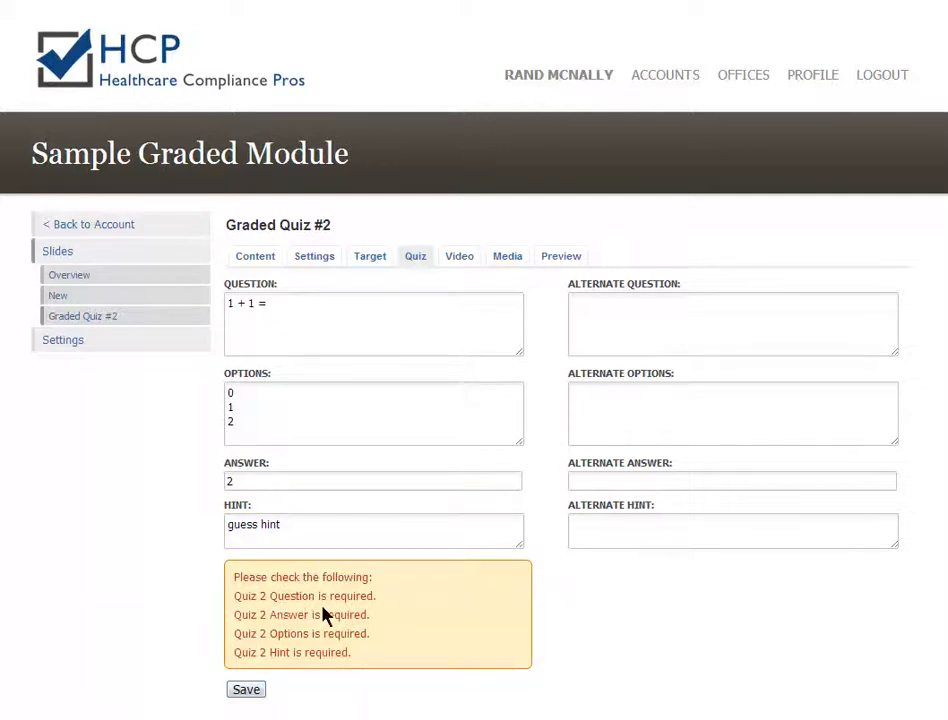
pyautogui.click(587, 305)
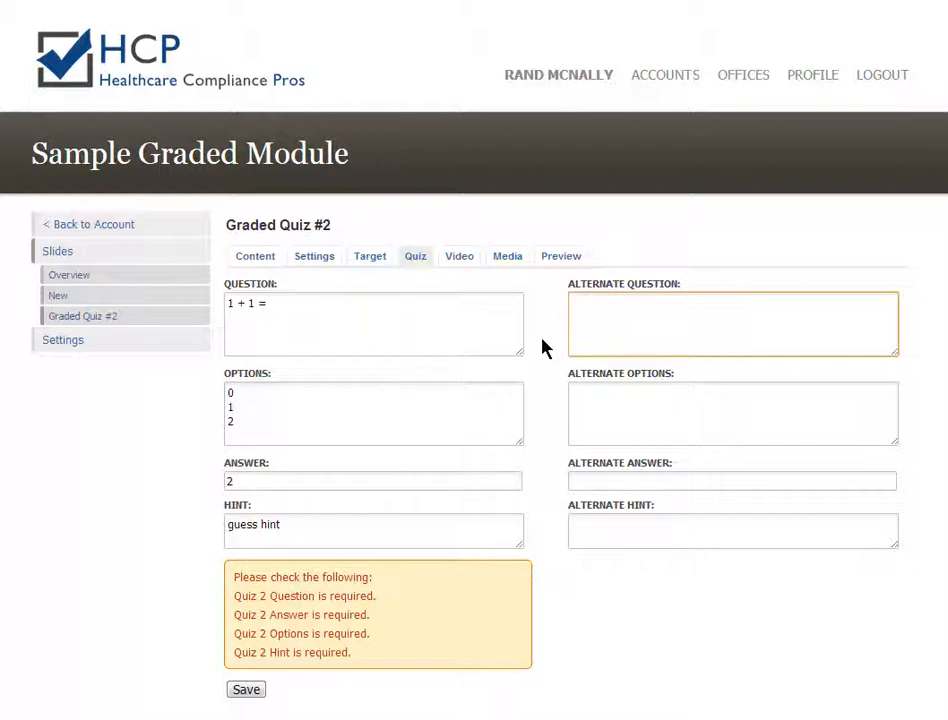
pyautogui.write('3 + 1 =')
pyautogui.press('Tab')
pyautogui.write('0')
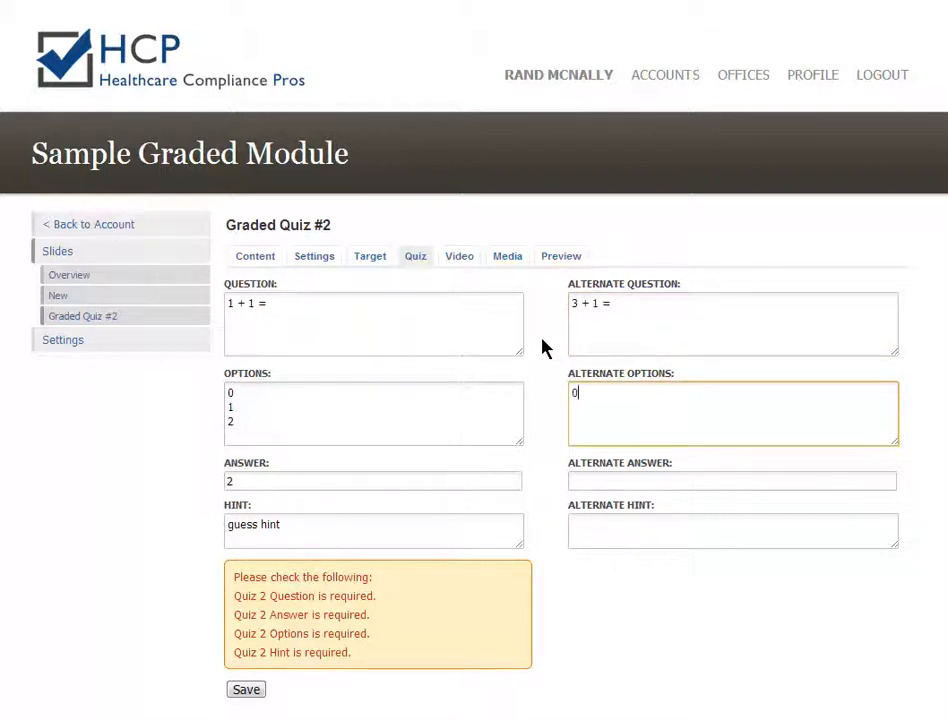
pyautogui.press('Return')
pyautogui.write('3')
pyautogui.press('Return')
pyautogui.write('4')
# Set alternate answer 4 and alternate hint 'Sorry that is also wrong', then save the quiz.
pyautogui.press('Tab')
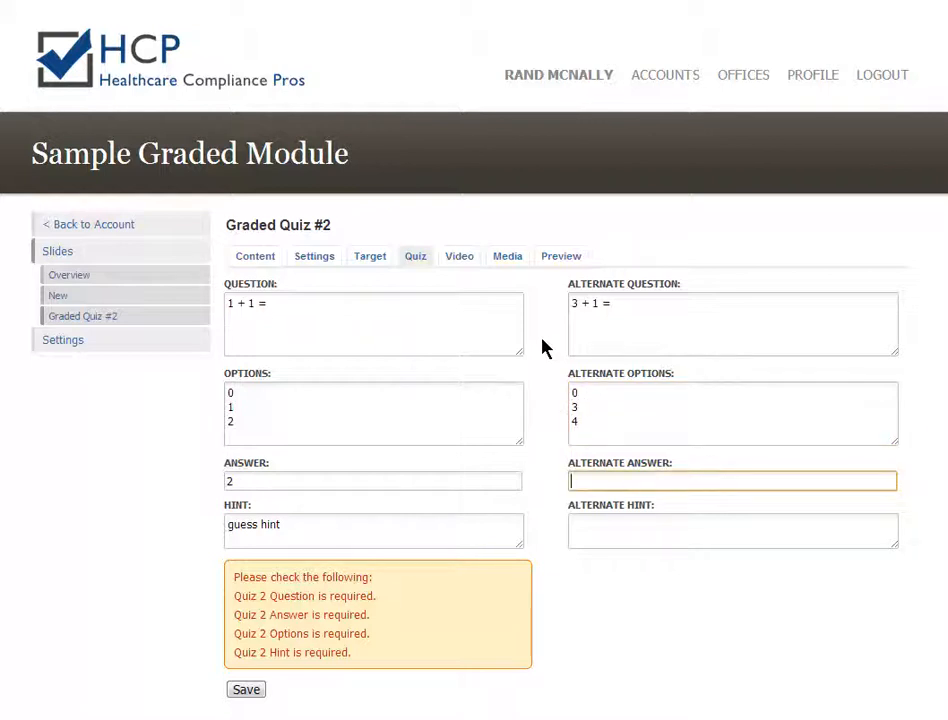
pyautogui.write('4')
pyautogui.click(584, 523)
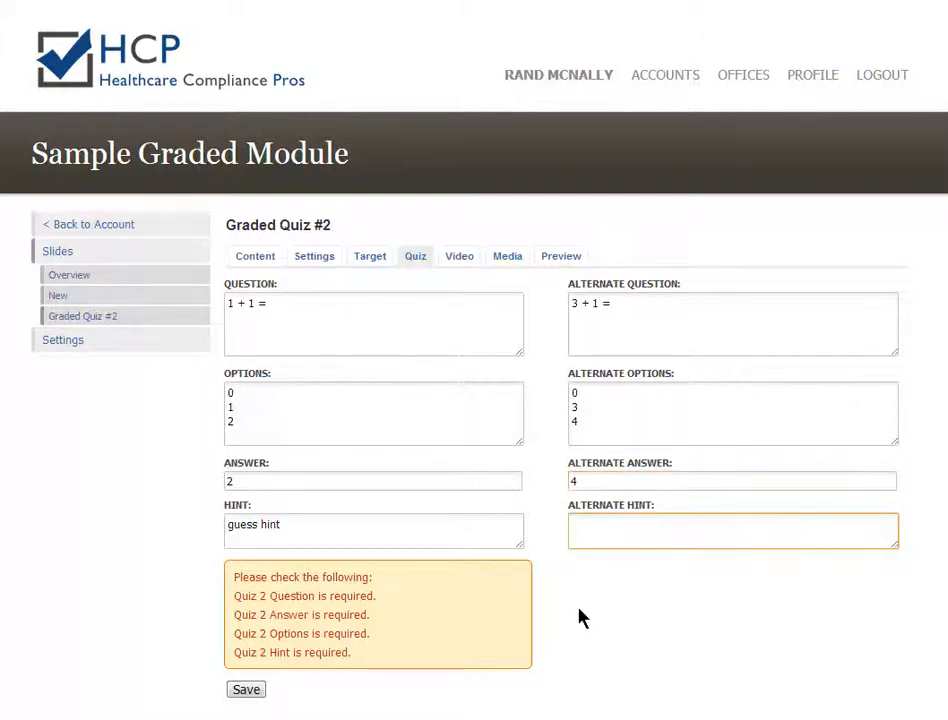
pyautogui.write('Sorry')
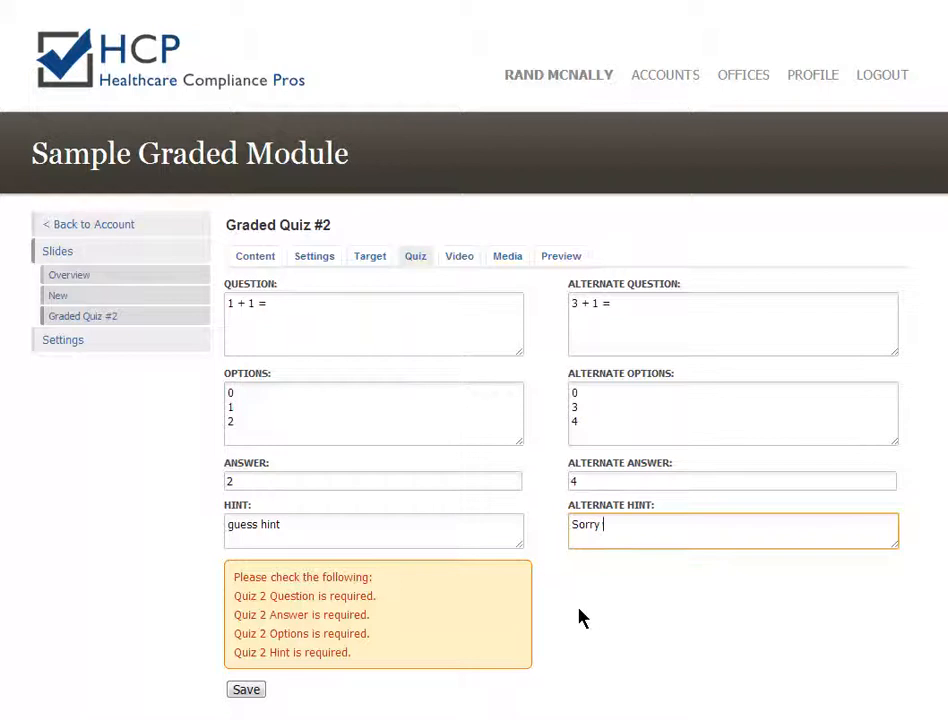
pyautogui.write(' that is also wrong')
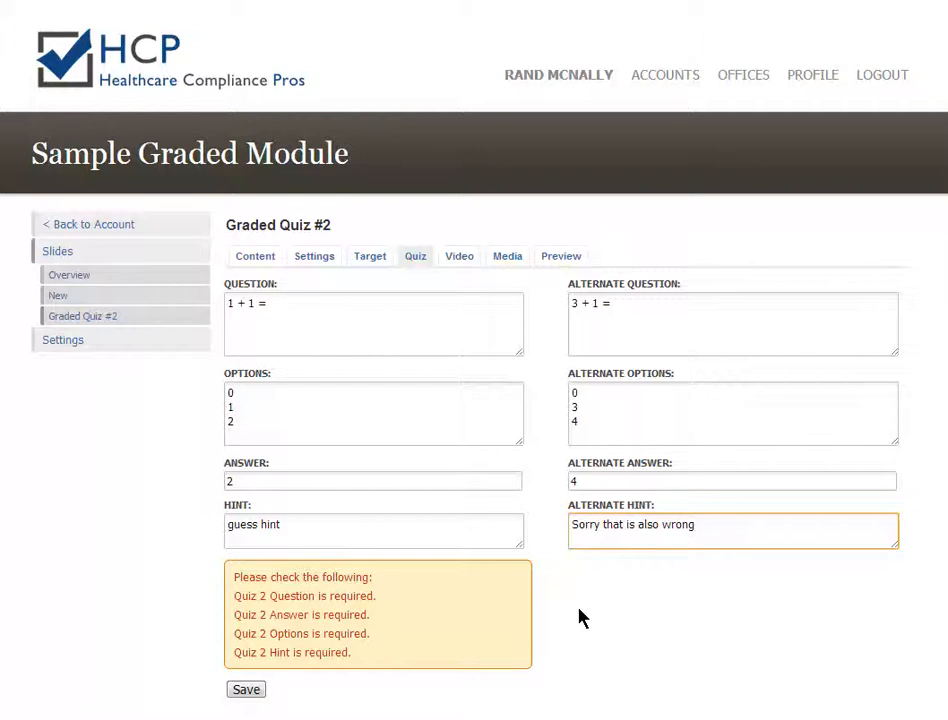
pyautogui.click(255, 695)
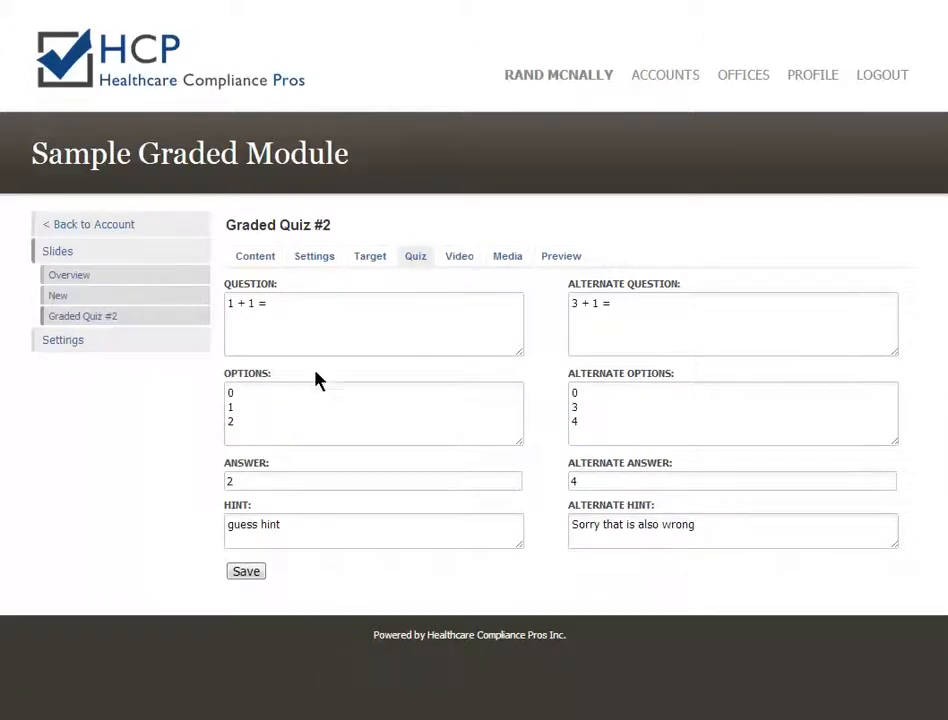
pyautogui.click(505, 259)
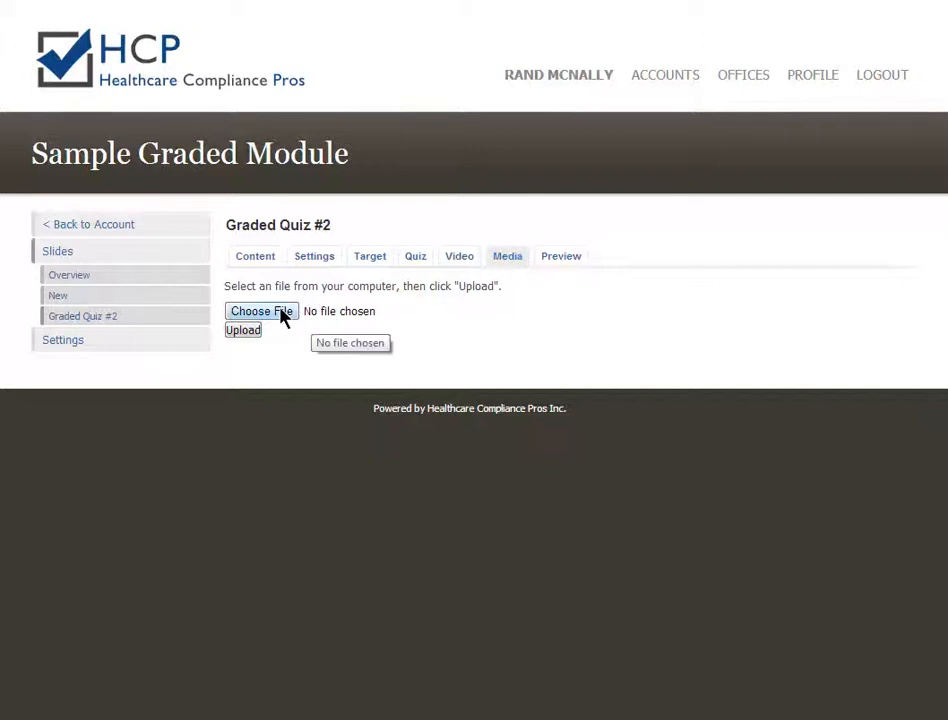
# Choose Quiz12.jpg from the file picker and upload it to the slide's media.
pyautogui.click(281, 316)
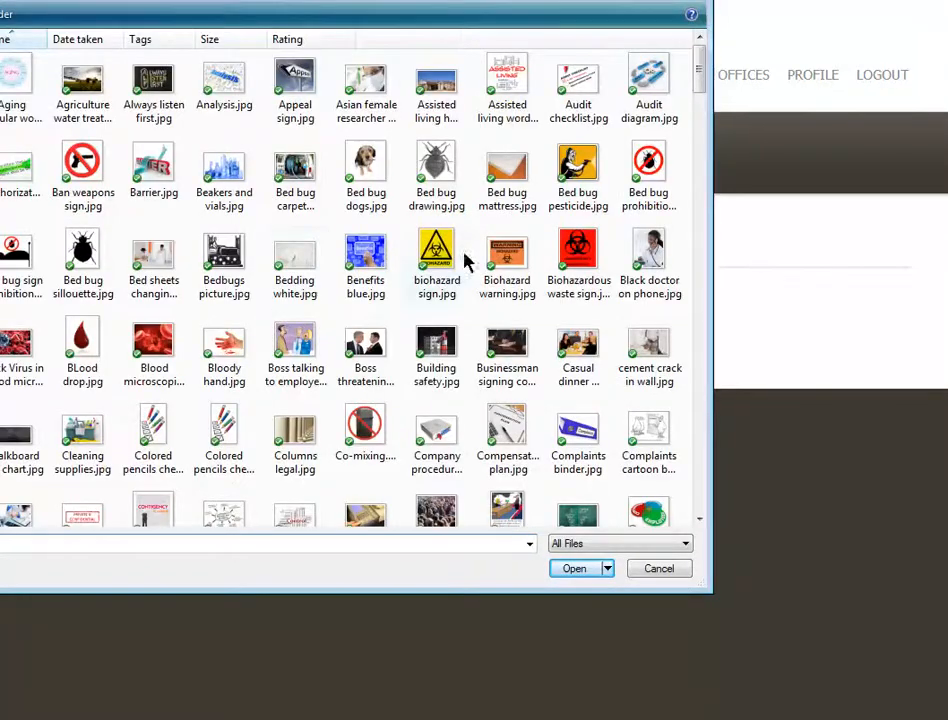
pyautogui.moveTo(700, 74); pyautogui.dragTo(698, 365)
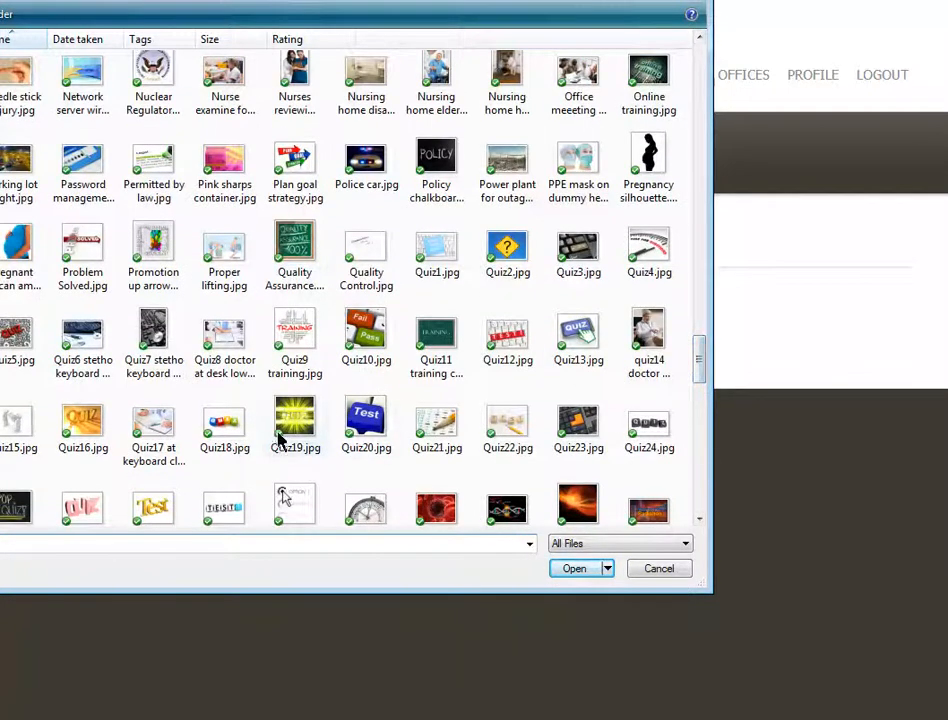
pyautogui.doubleClick(507, 340)
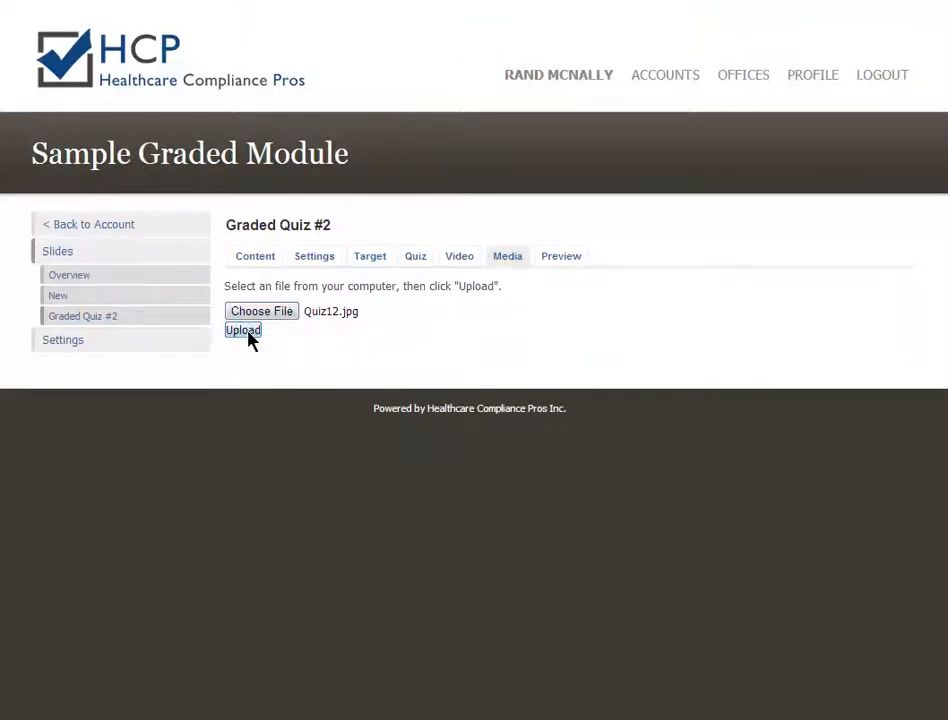
pyautogui.click(244, 331)
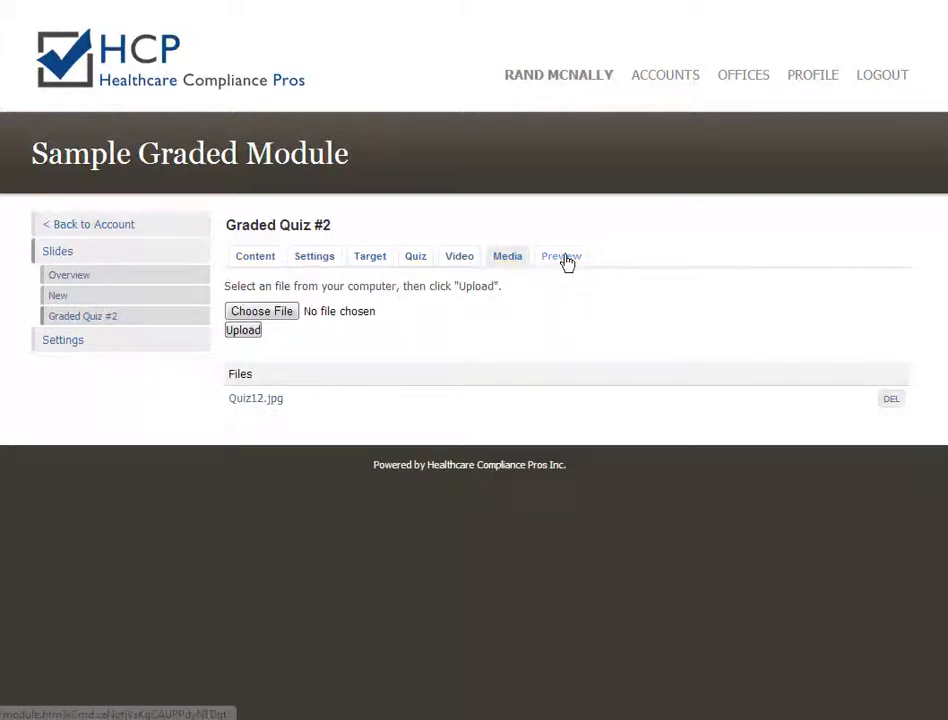
# Preview the slide, answer 0 wrongly, retry, and answer the alternate '3 + 1 =' with 4.
pyautogui.click(565, 258)
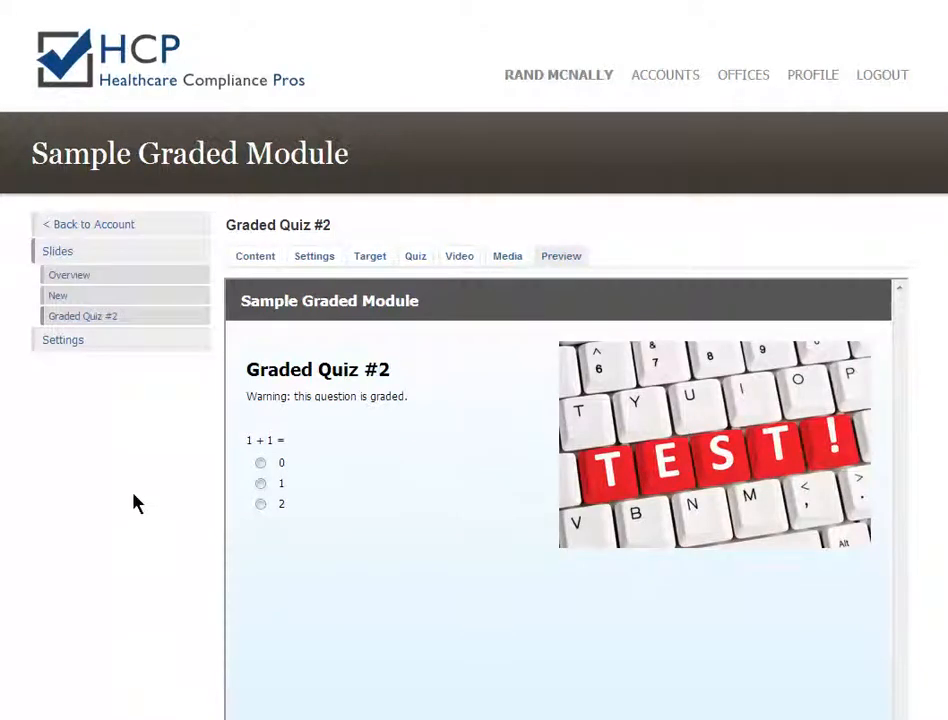
pyautogui.scroll(-3, 137, 503)
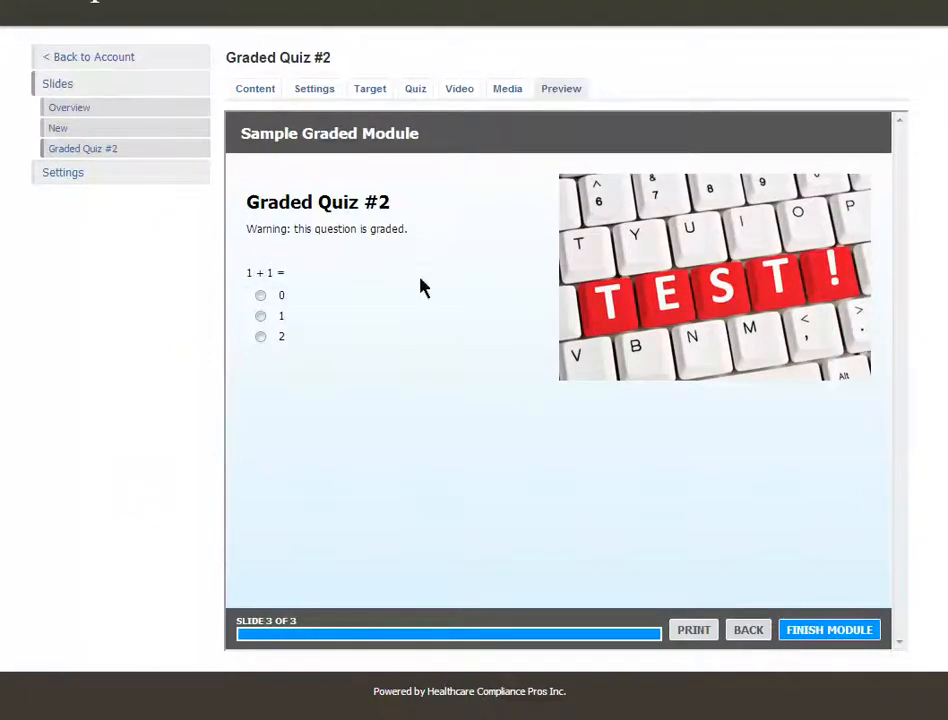
pyautogui.moveTo(247, 202); pyautogui.dragTo(410, 203)
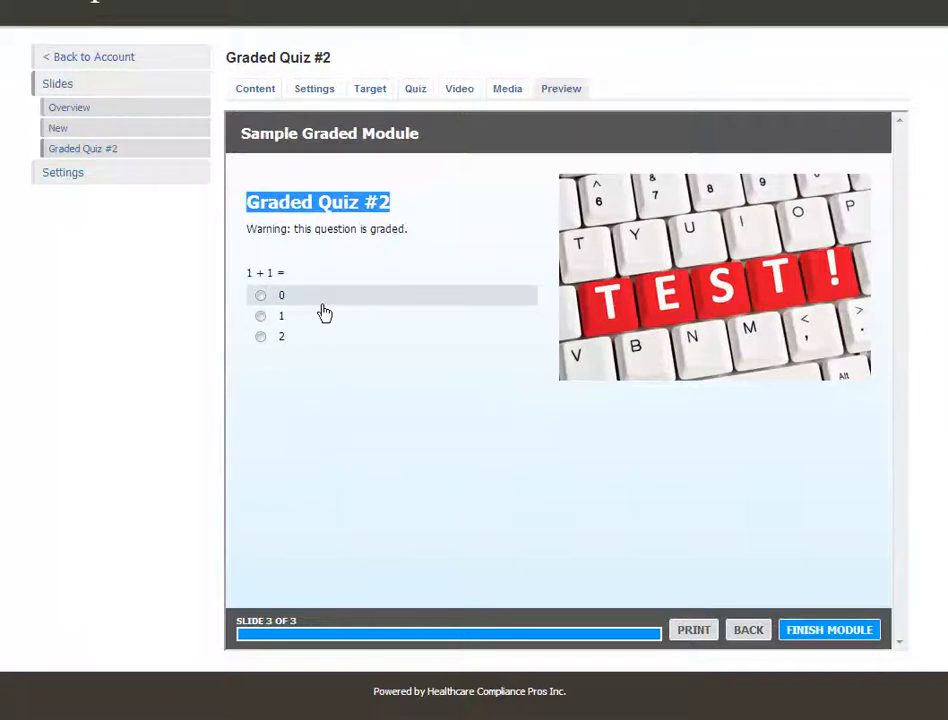
pyautogui.click(260, 296)
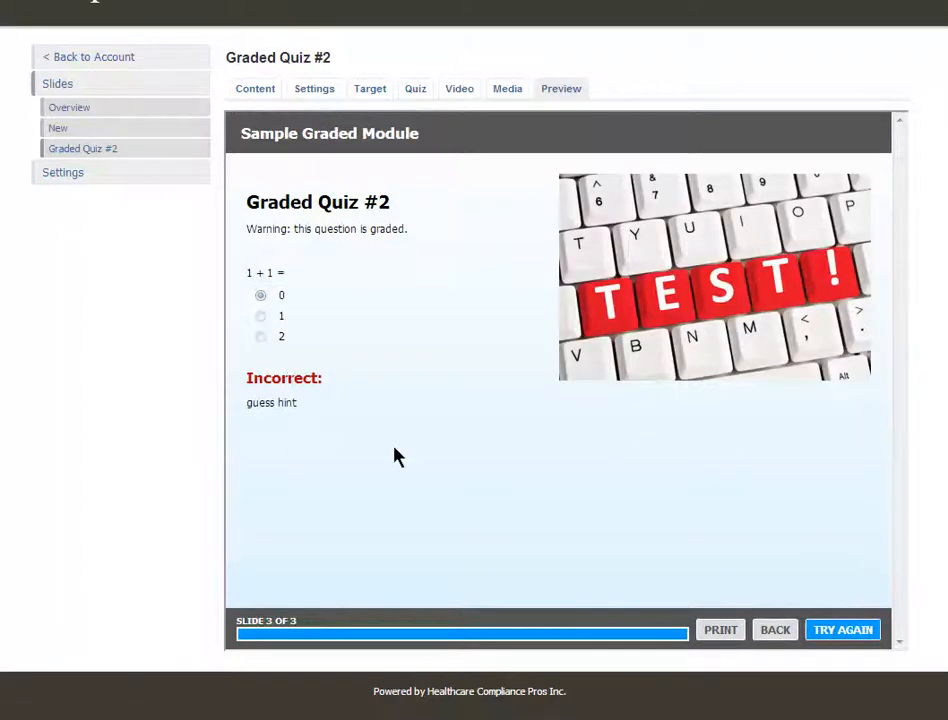
pyautogui.click(843, 630)
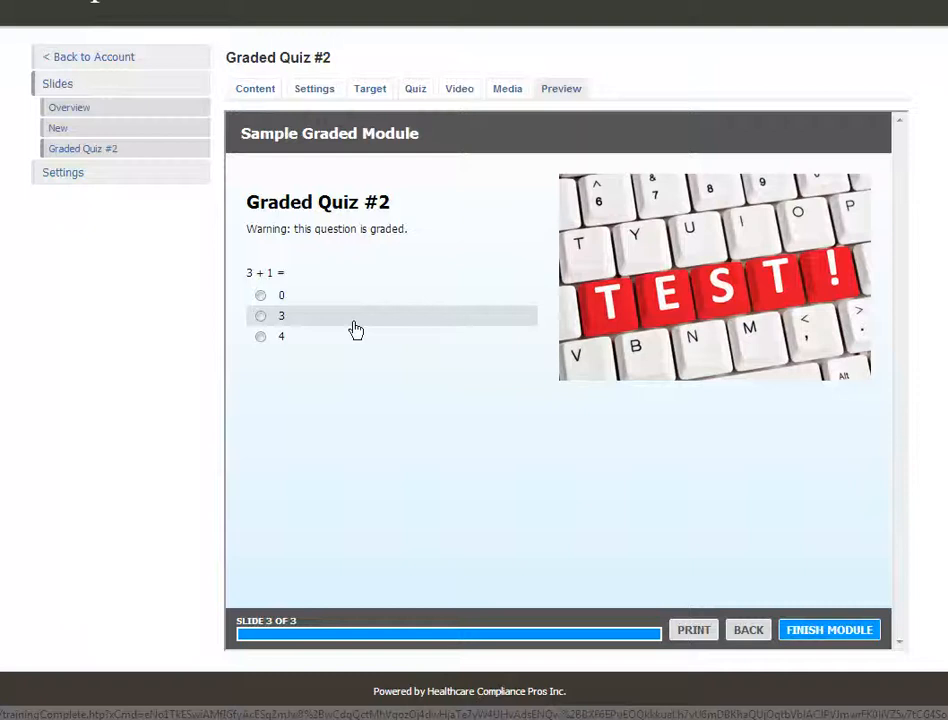
pyautogui.click(260, 338)
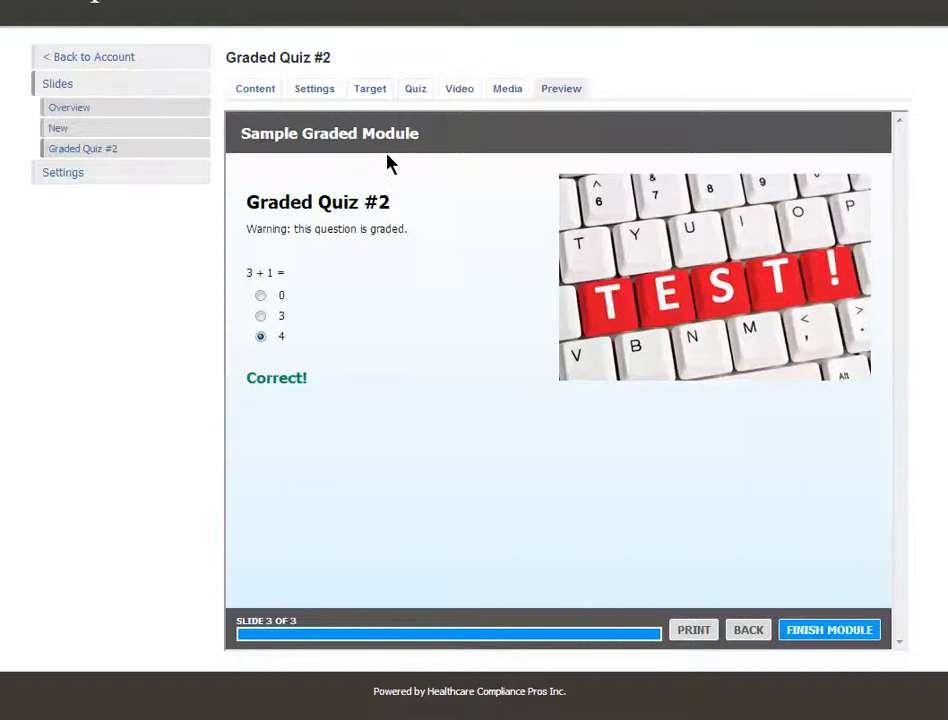
# Preview the slide again and answer '1 + 1 =' correctly with 2.
pyautogui.click(416, 97)
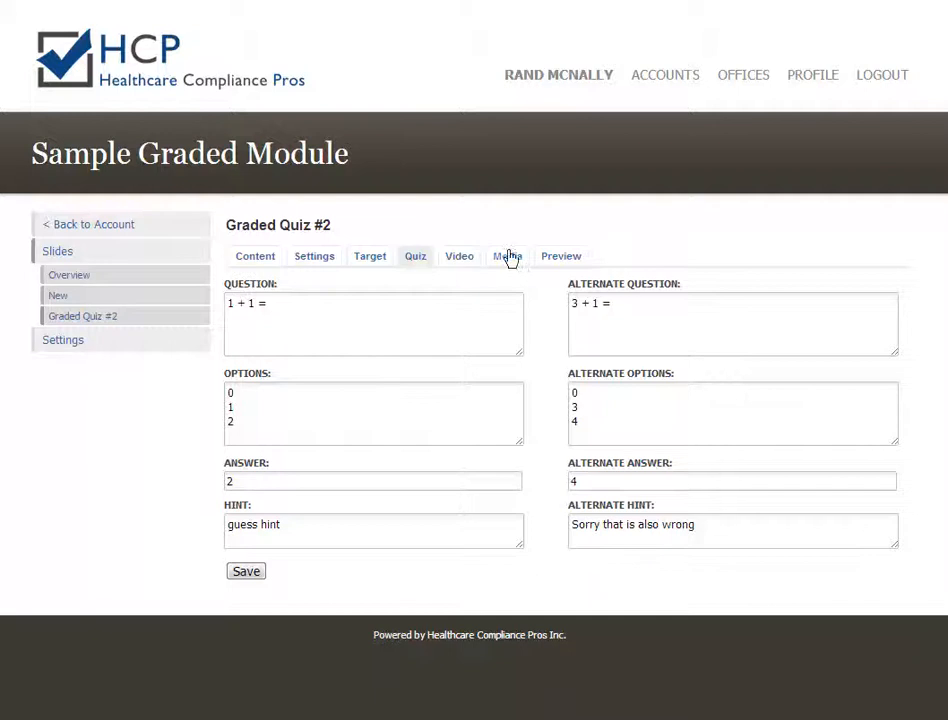
pyautogui.click(572, 259)
pyautogui.scroll(-2, 474, 423)
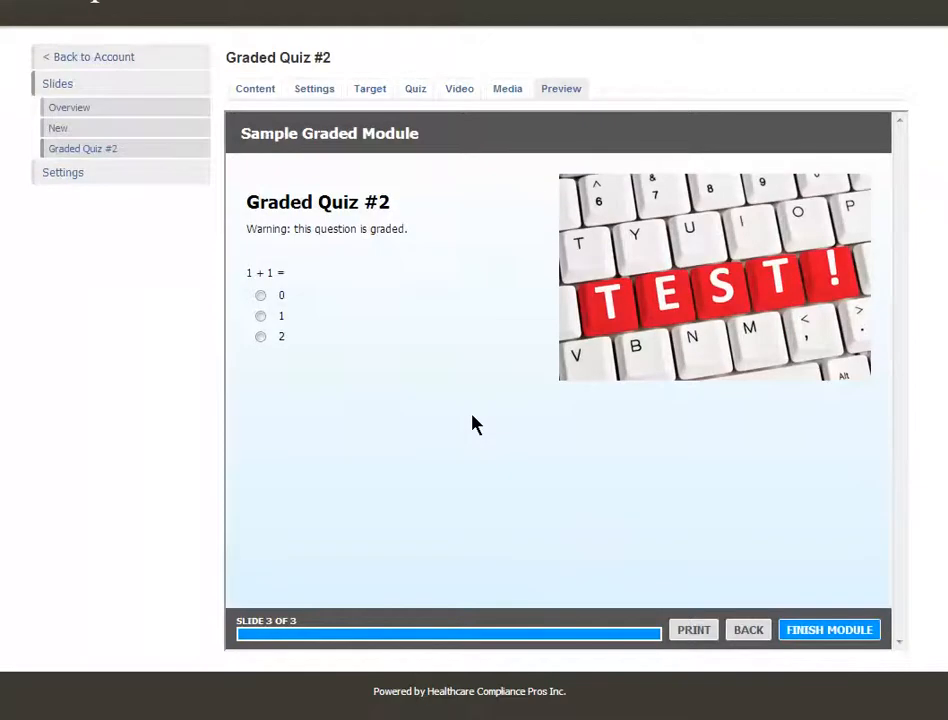
pyautogui.click(261, 337)
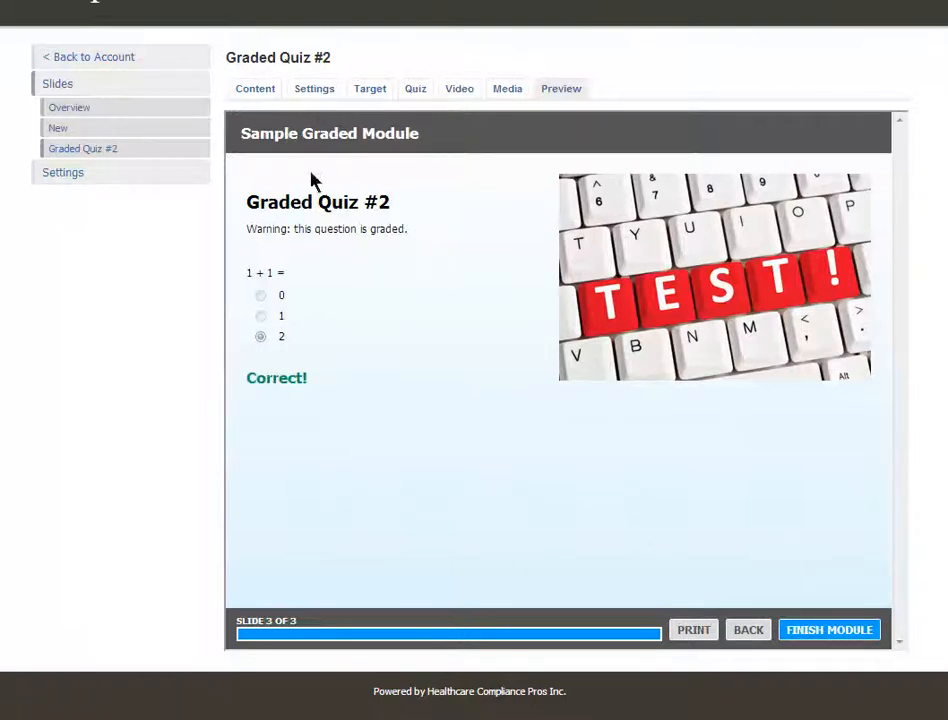
pyautogui.click(67, 110)
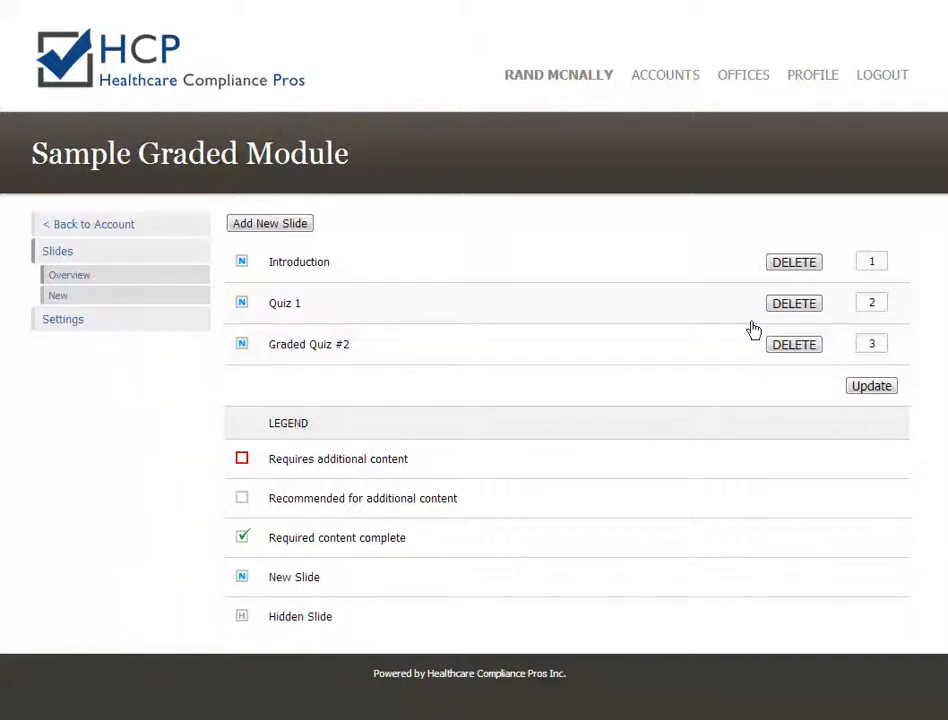
# Change Graded Quiz #2's order number to 2 in the overview and update the order.
pyautogui.doubleClick(880, 346)
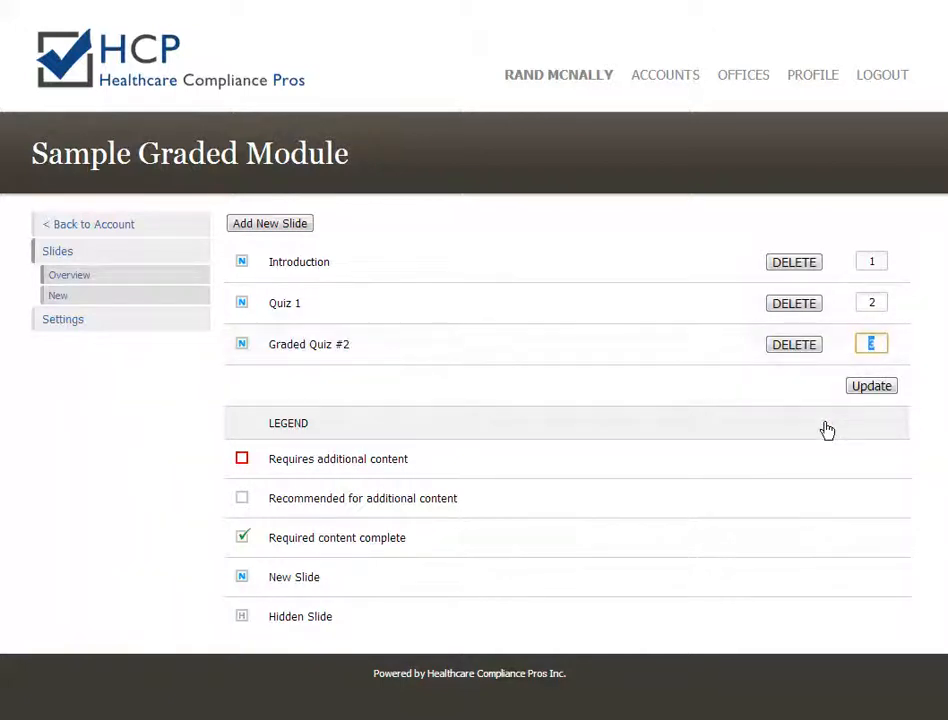
pyautogui.write('2')
pyautogui.click(872, 387)
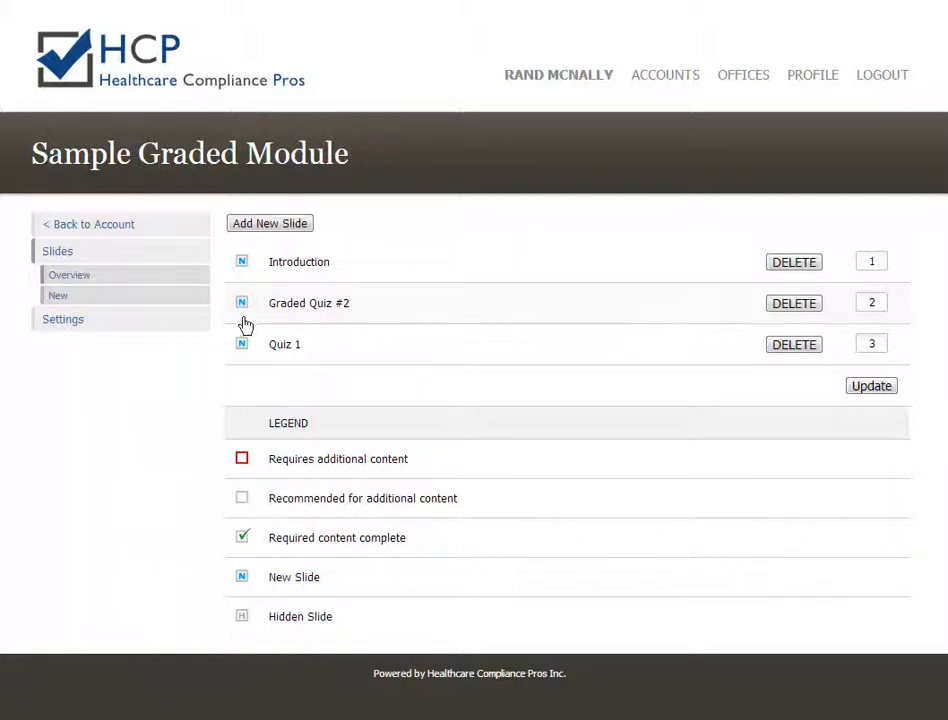
# Replace the Exam Minimum Percent Required value with 50 in the module settings and save.
pyautogui.click(62, 320)
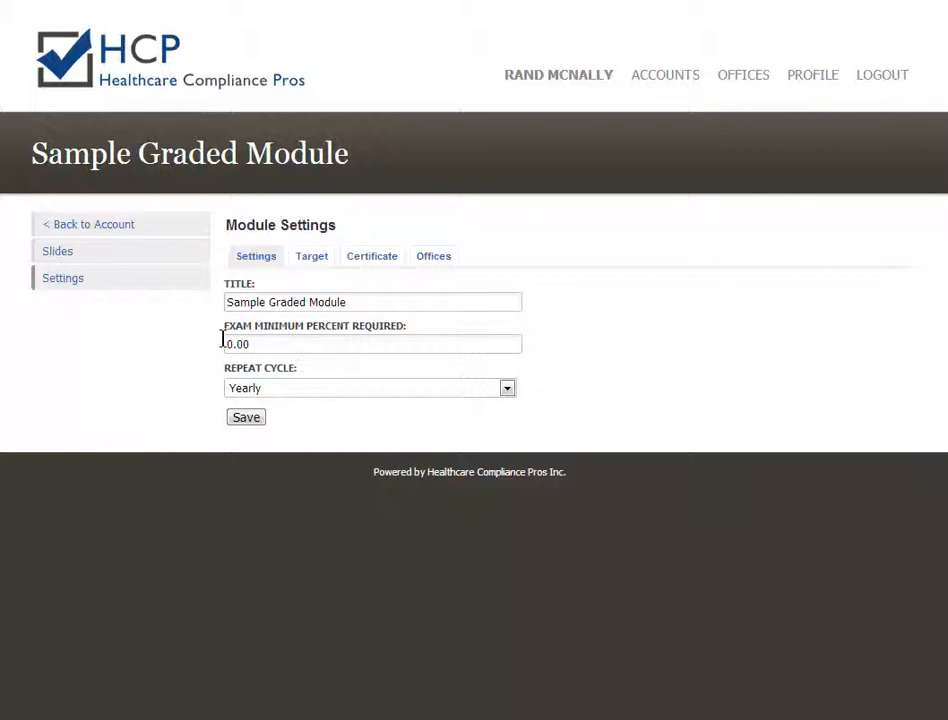
pyautogui.moveTo(231, 344); pyautogui.dragTo(222, 345)
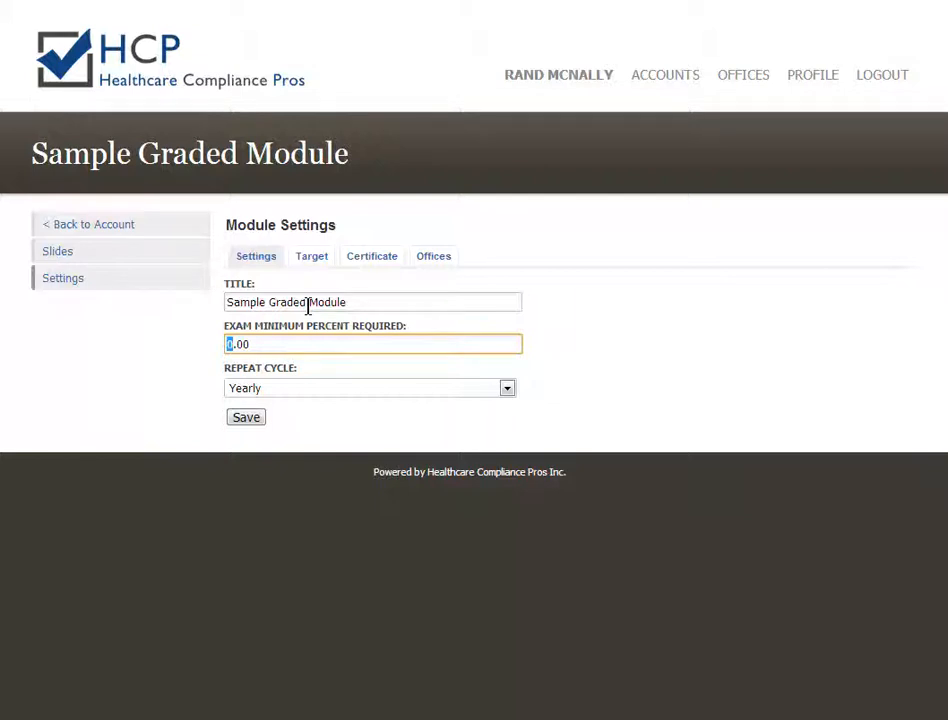
pyautogui.write('50')
pyautogui.click(247, 419)
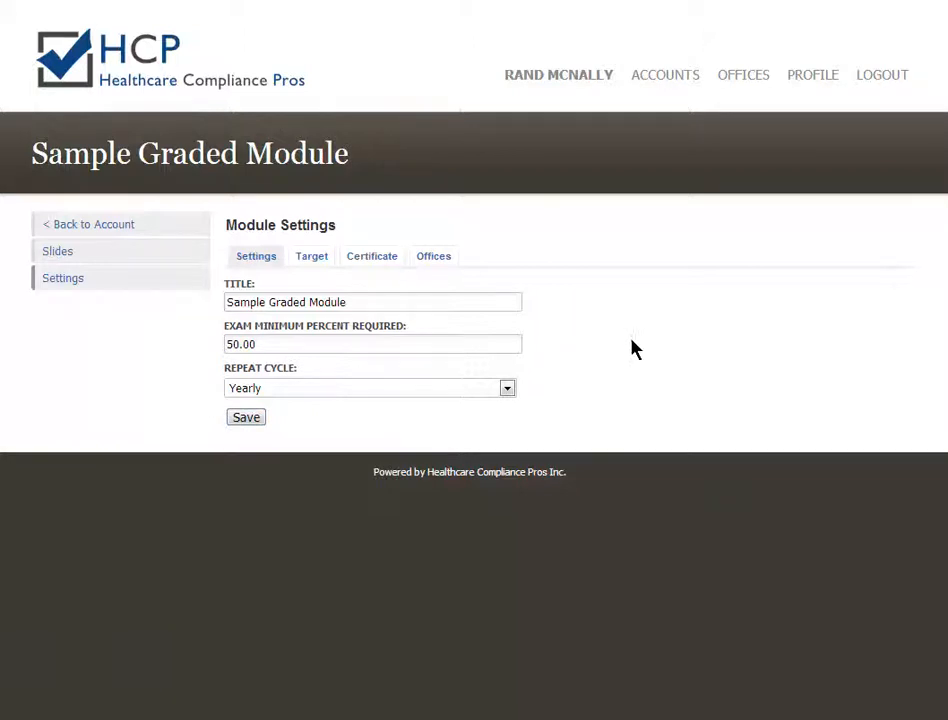
# Start the Sample Graded Module from the (demo) Account's My Training and continue to Graded Quiz #2.
pyautogui.click(740, 83)
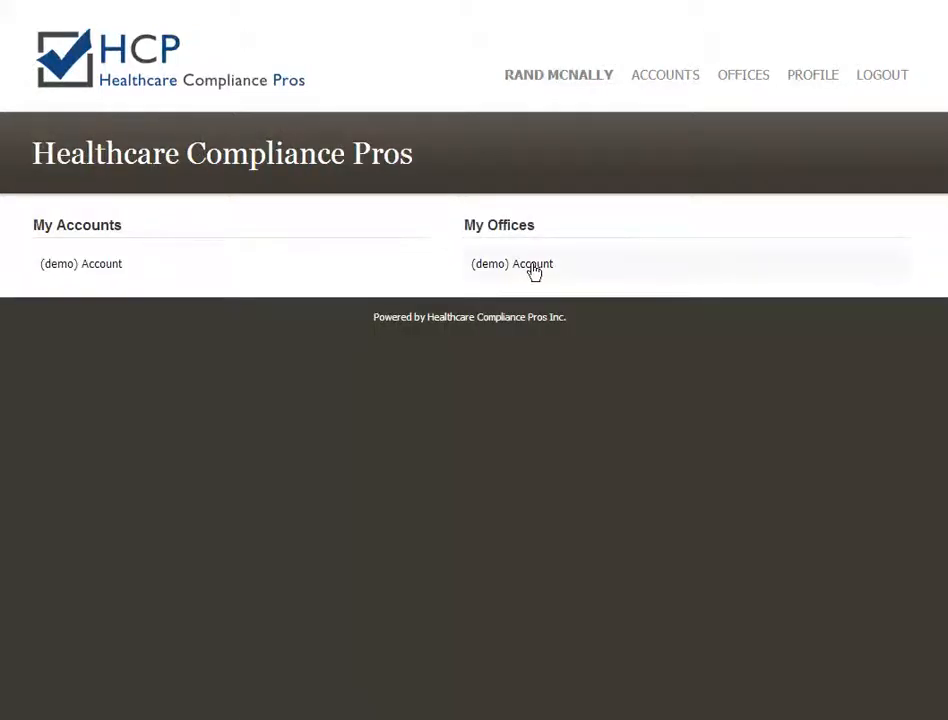
pyautogui.click(533, 266)
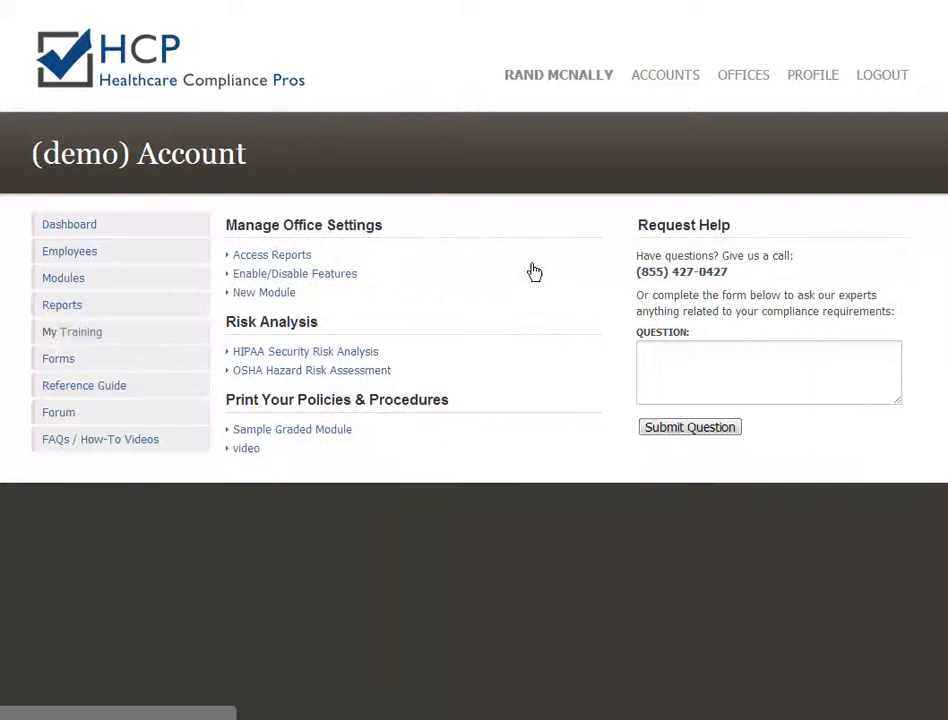
pyautogui.click(58, 338)
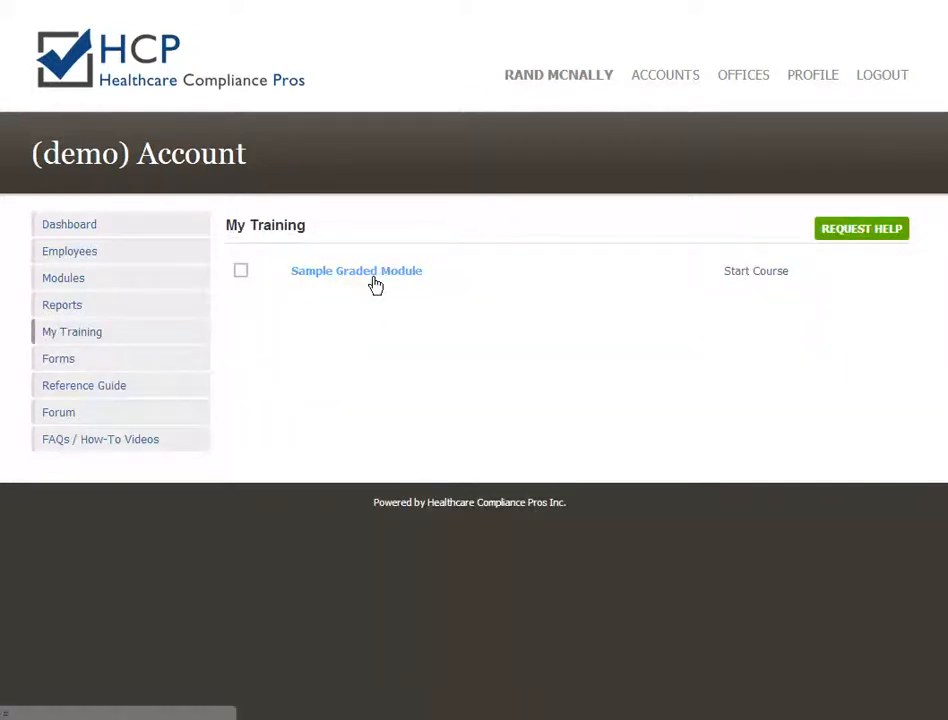
pyautogui.click(752, 279)
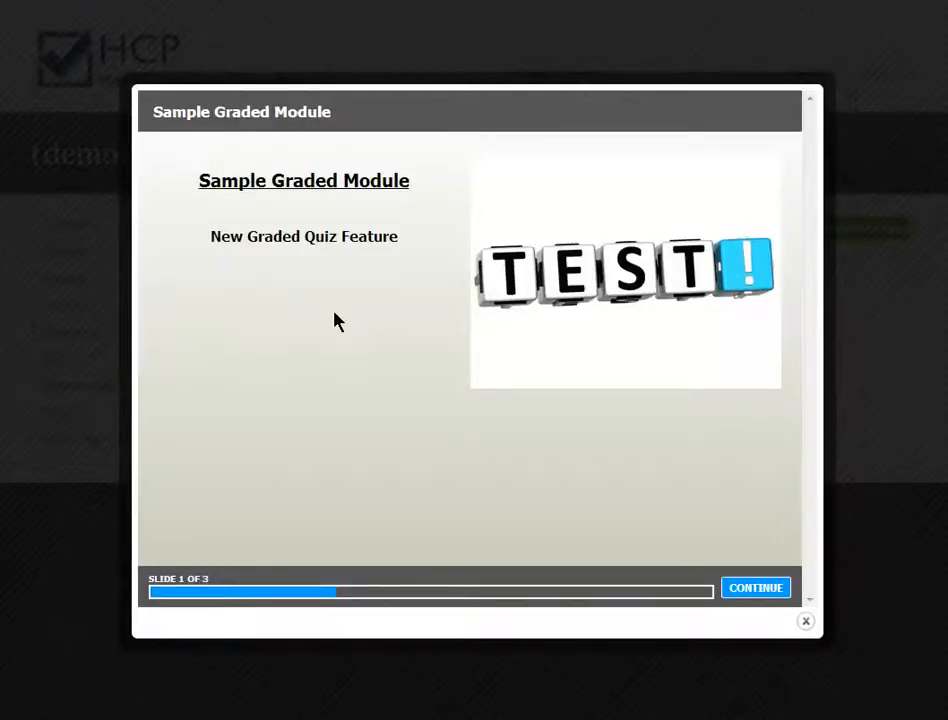
pyautogui.click(760, 588)
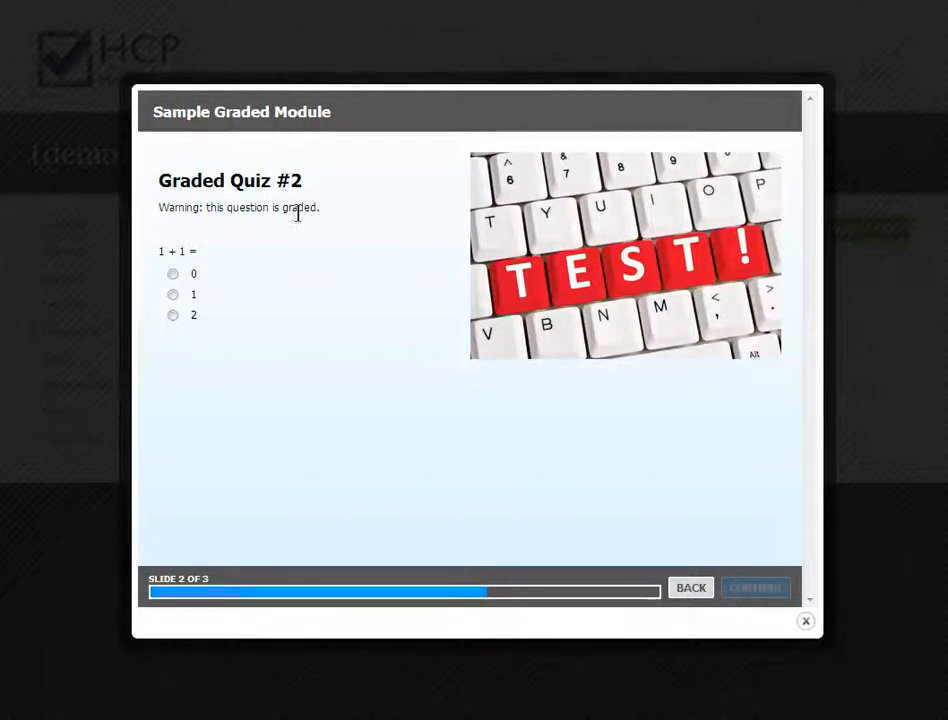
# Answer 0 to both '1 + 1 =' and the retry question '3 + 1 =', then move on.
pyautogui.click(173, 276)
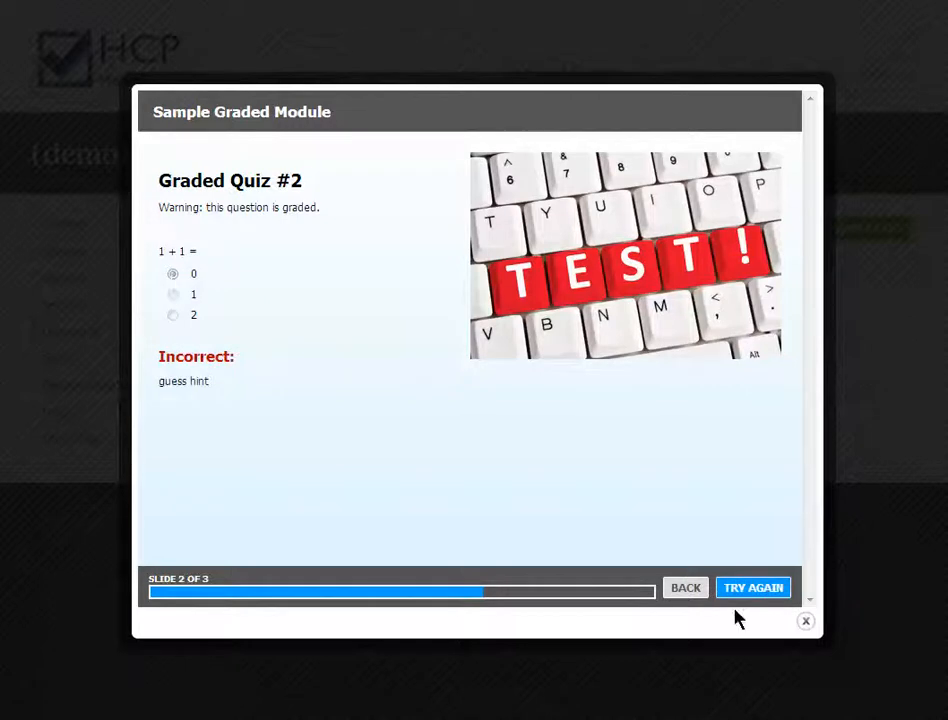
pyautogui.click(742, 597)
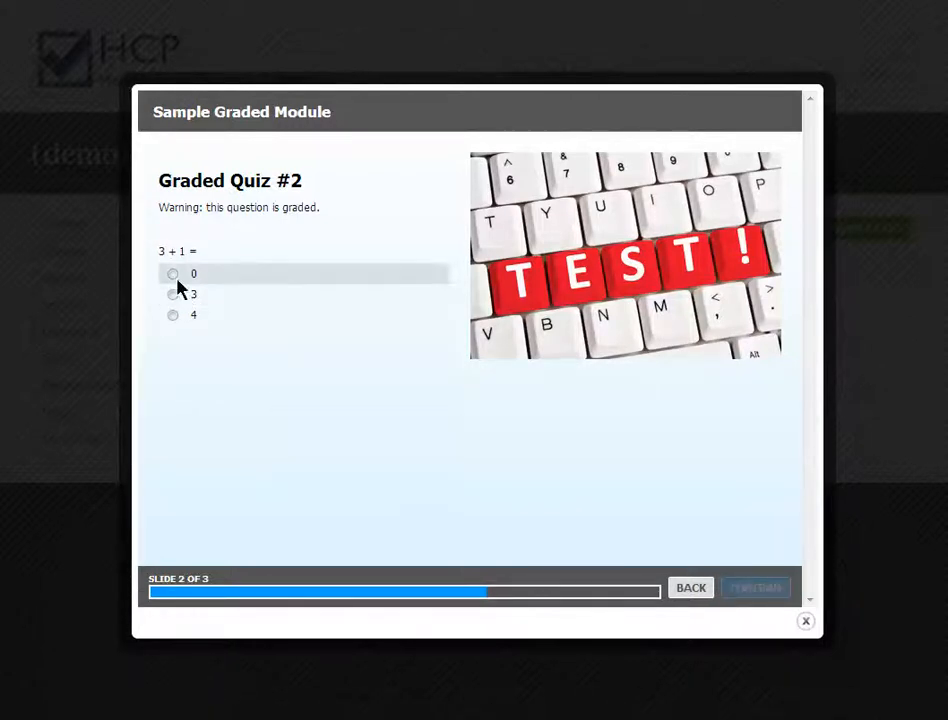
pyautogui.click(174, 275)
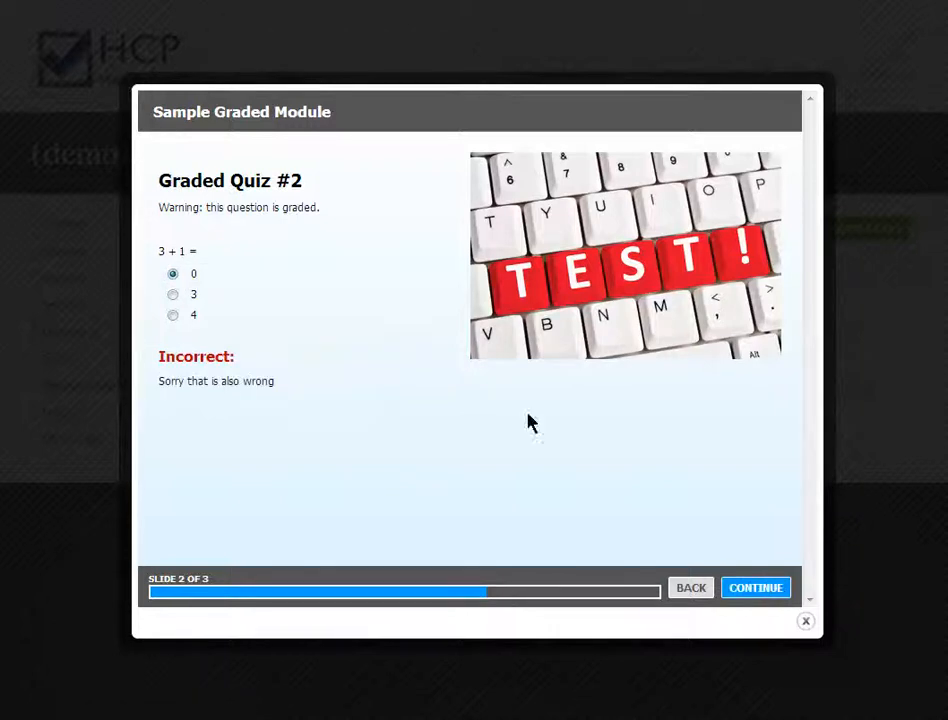
pyautogui.click(745, 594)
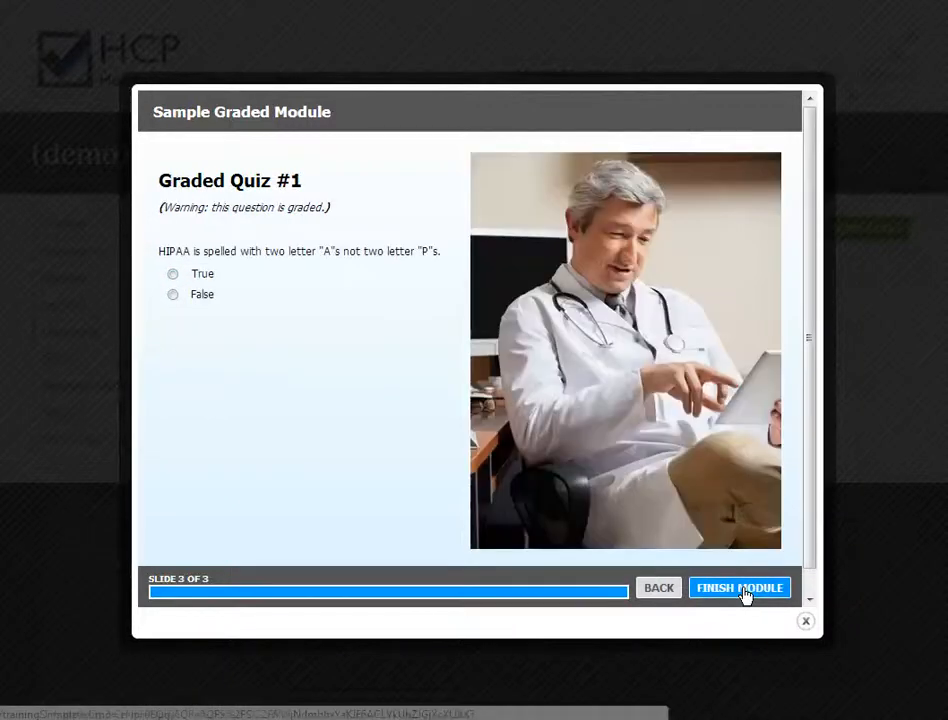
# Answer False on Graded Quiz #1, retry and answer No, then finish the module.
pyautogui.click(174, 296)
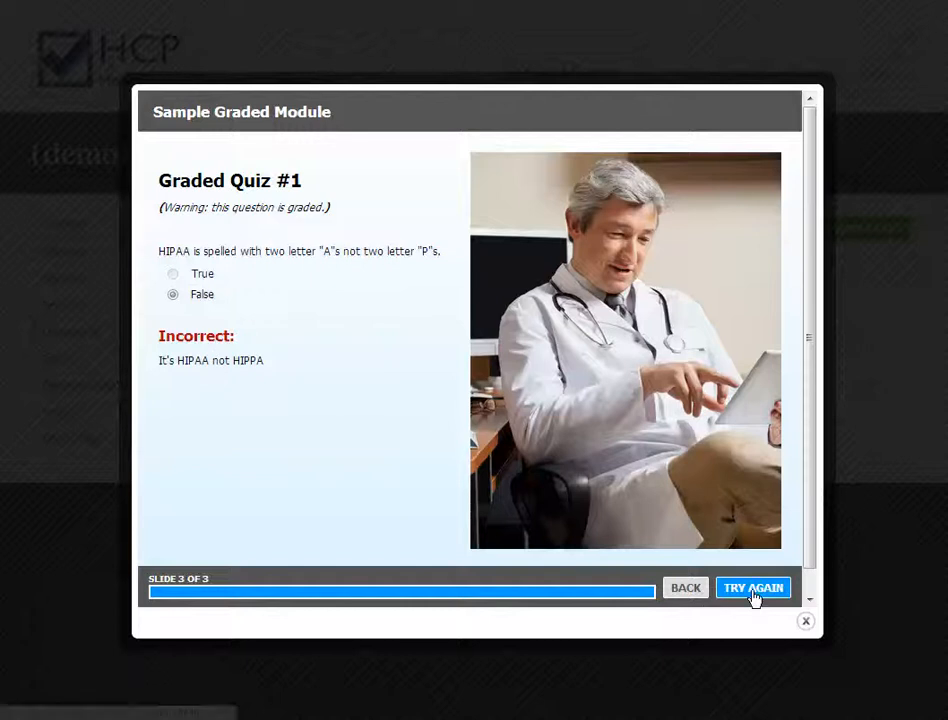
pyautogui.click(752, 592)
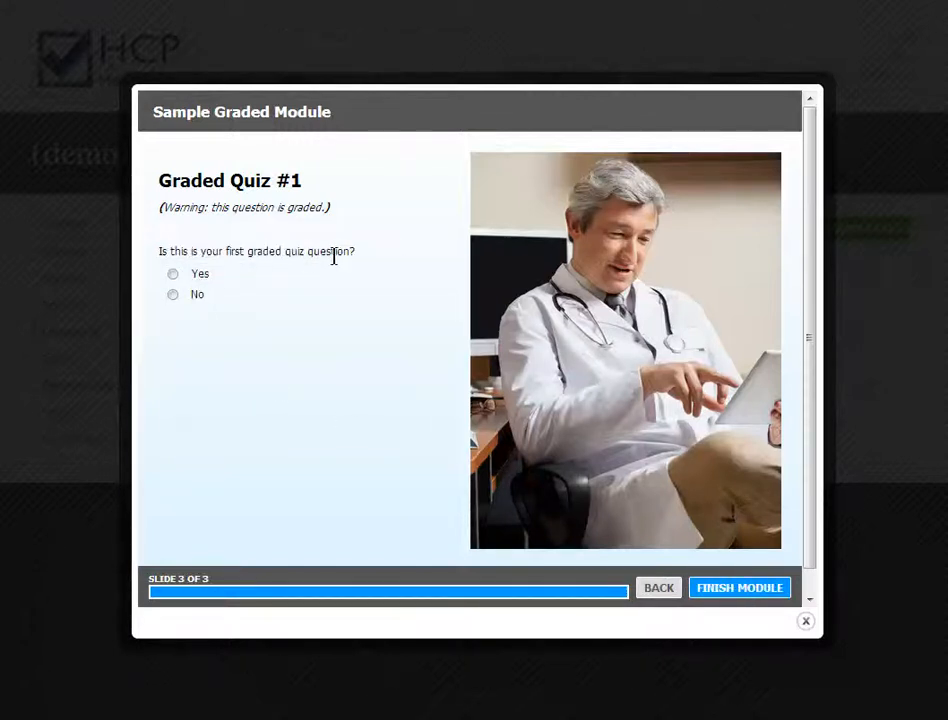
pyautogui.click(173, 296)
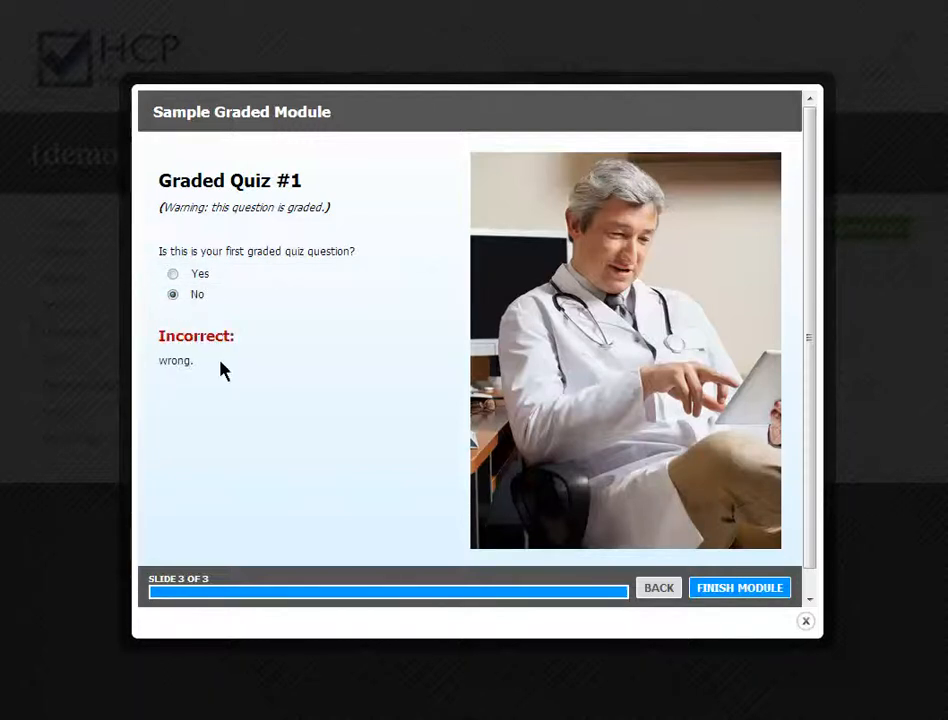
pyautogui.click(741, 590)
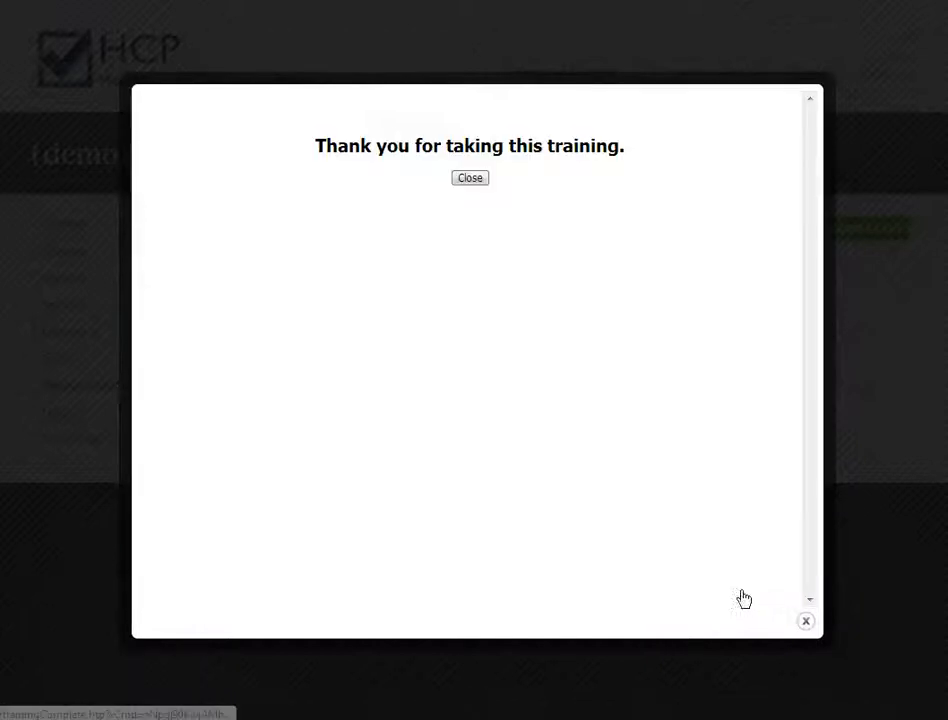
# Dismiss the thank-you message, then start a retake of the Sample Graded Module from My Training.
pyautogui.click(465, 183)
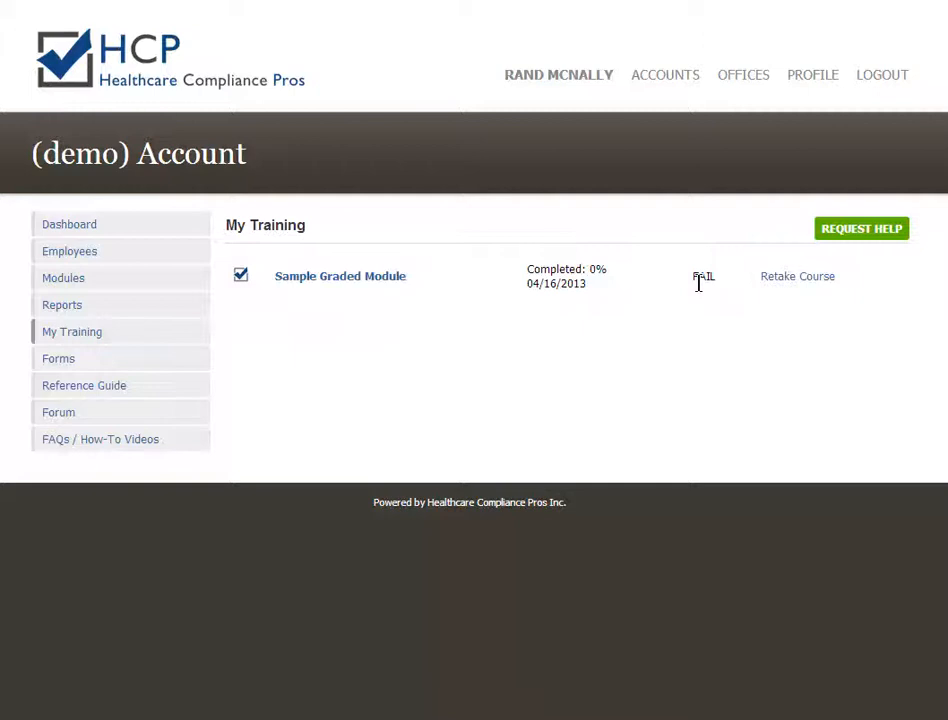
pyautogui.click(792, 281)
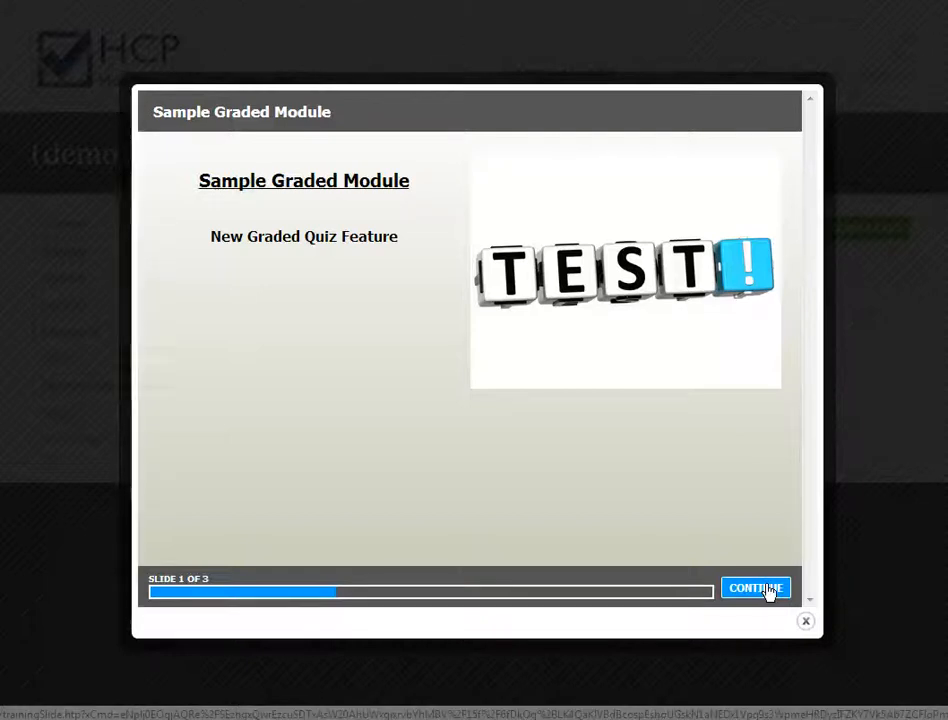
# Answer 2 to the 1 + 1 question on Graded Quiz #2.
pyautogui.click(766, 590)
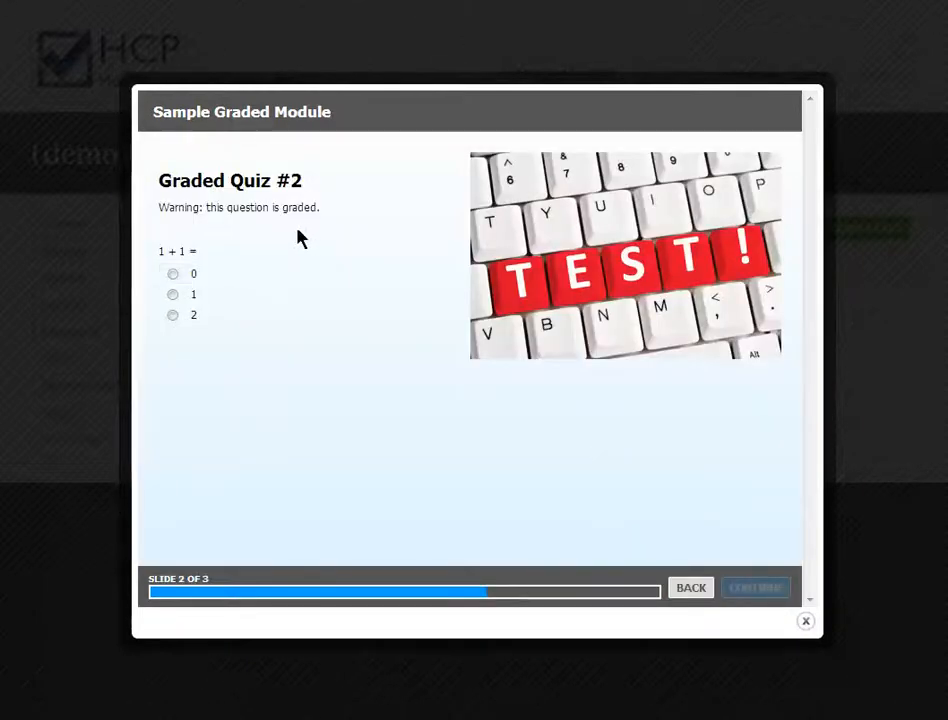
pyautogui.click(173, 316)
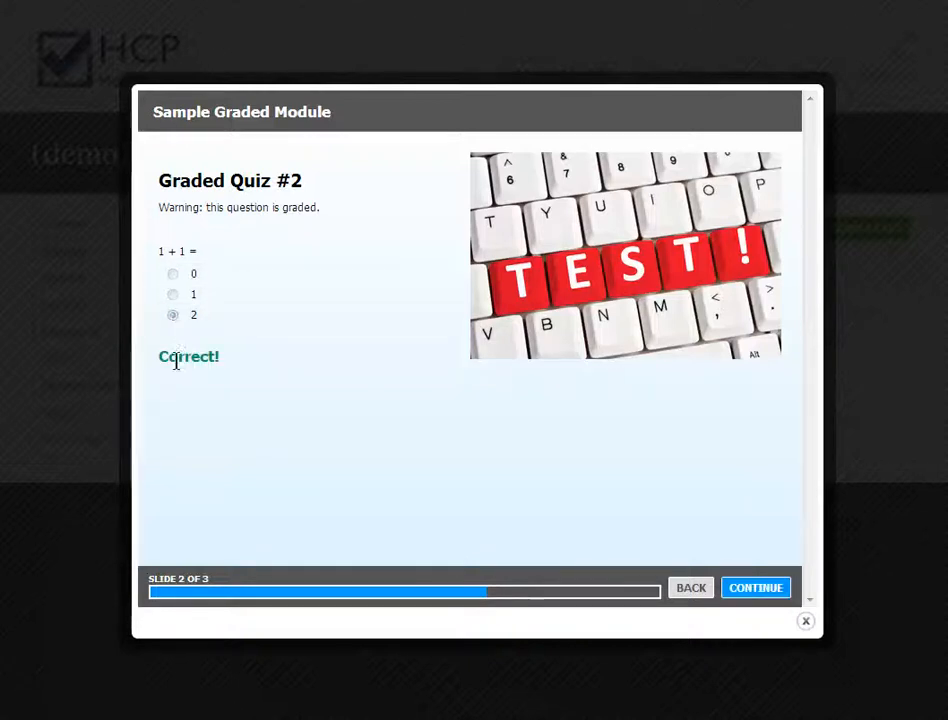
pyautogui.click(743, 589)
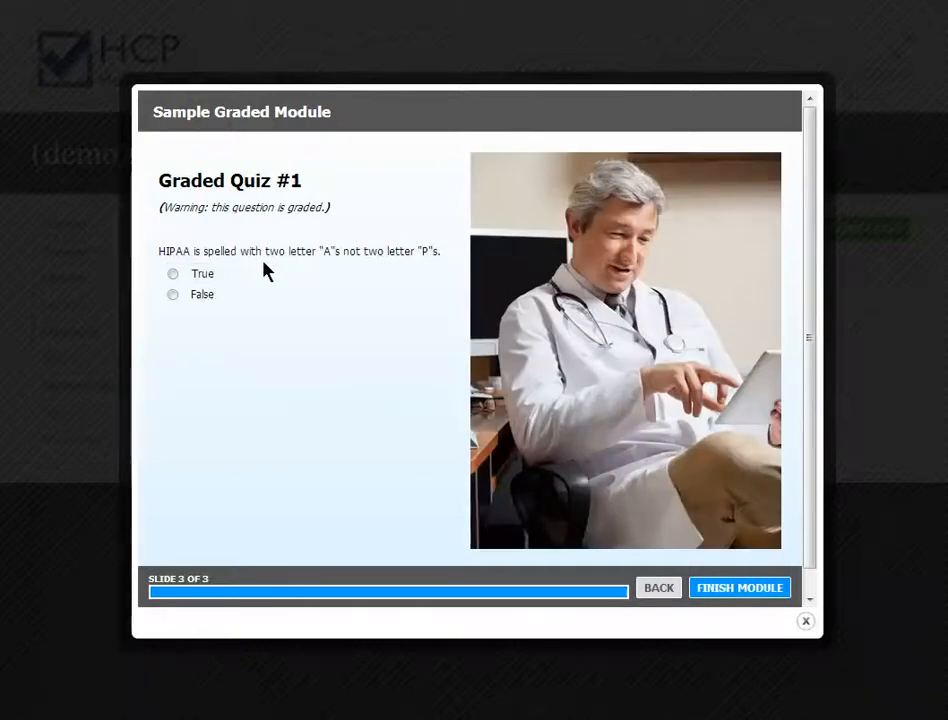
# Answer False and No on Graded Quiz #1, finish the module, and dismiss the thank-you message.
pyautogui.click(172, 295)
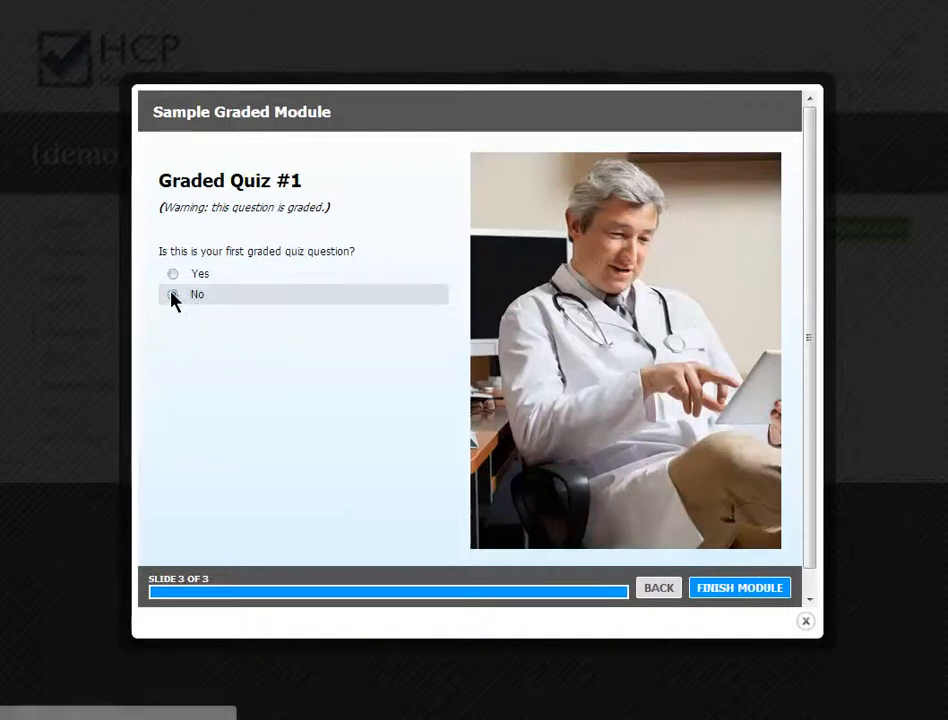
pyautogui.click(172, 295)
pyautogui.click(739, 588)
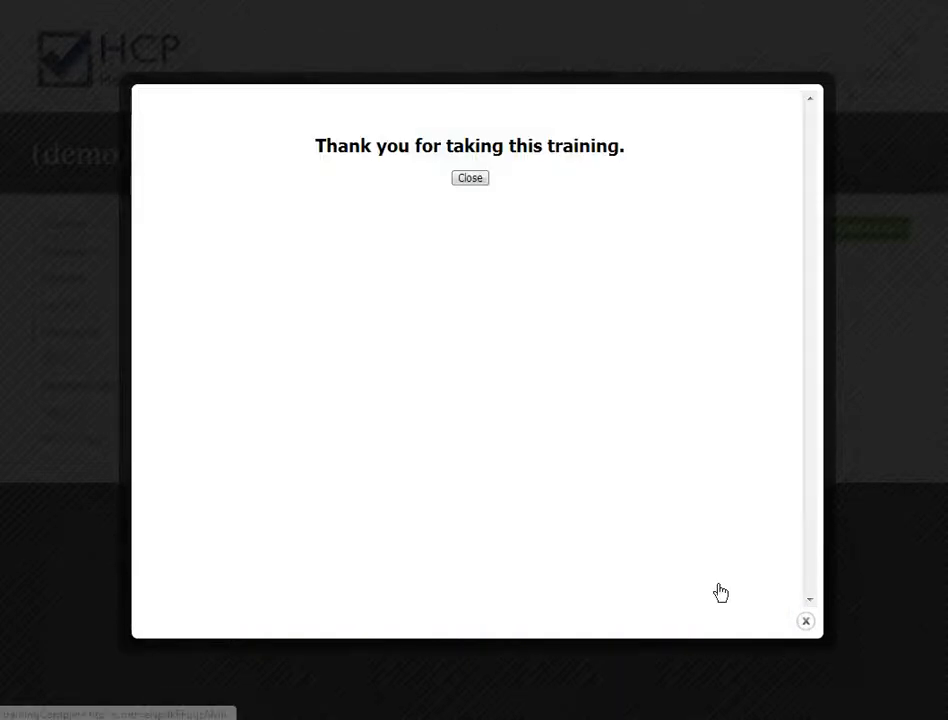
pyautogui.click(466, 183)
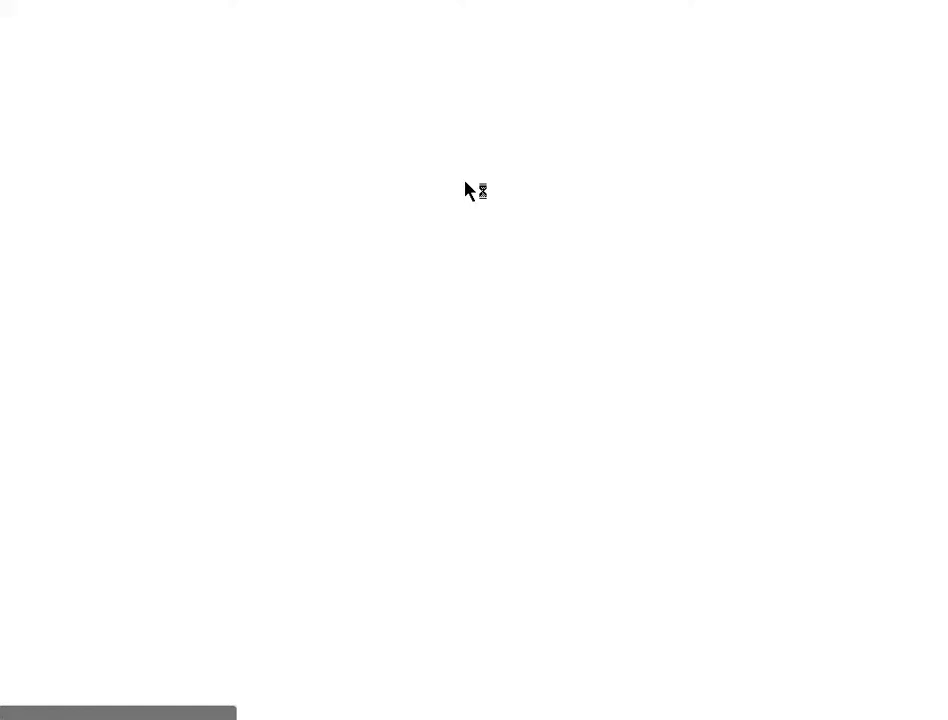